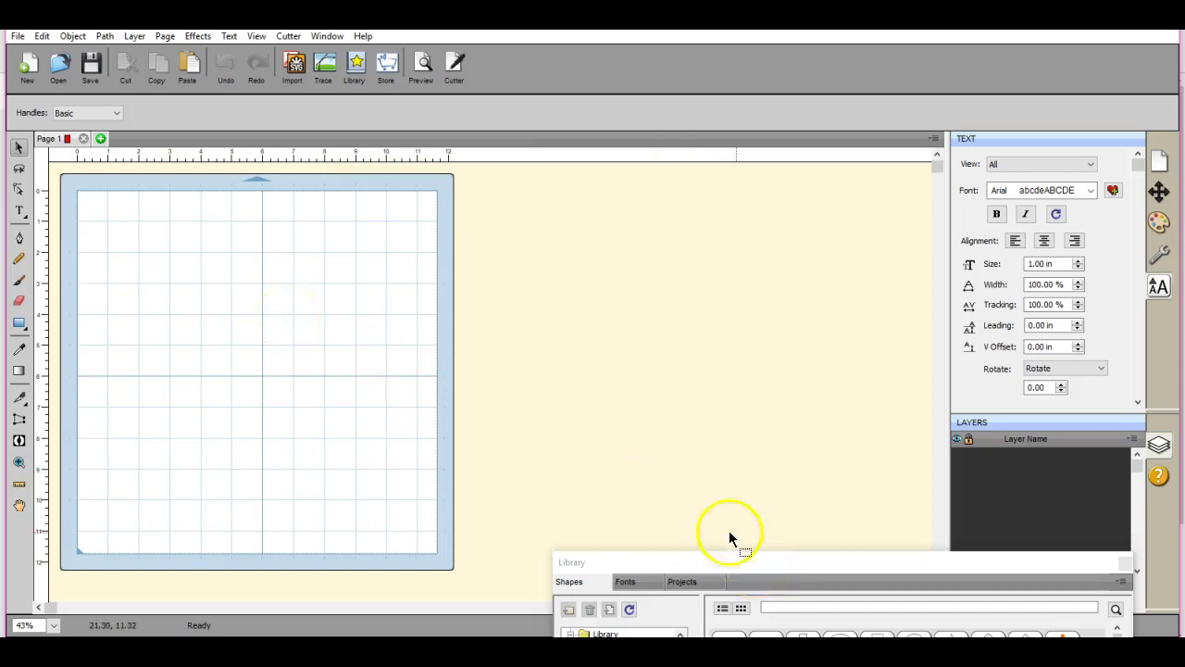
Move the shape Library window higher and enlarge it to show more shapes.
drag(773, 562, 809, 391)
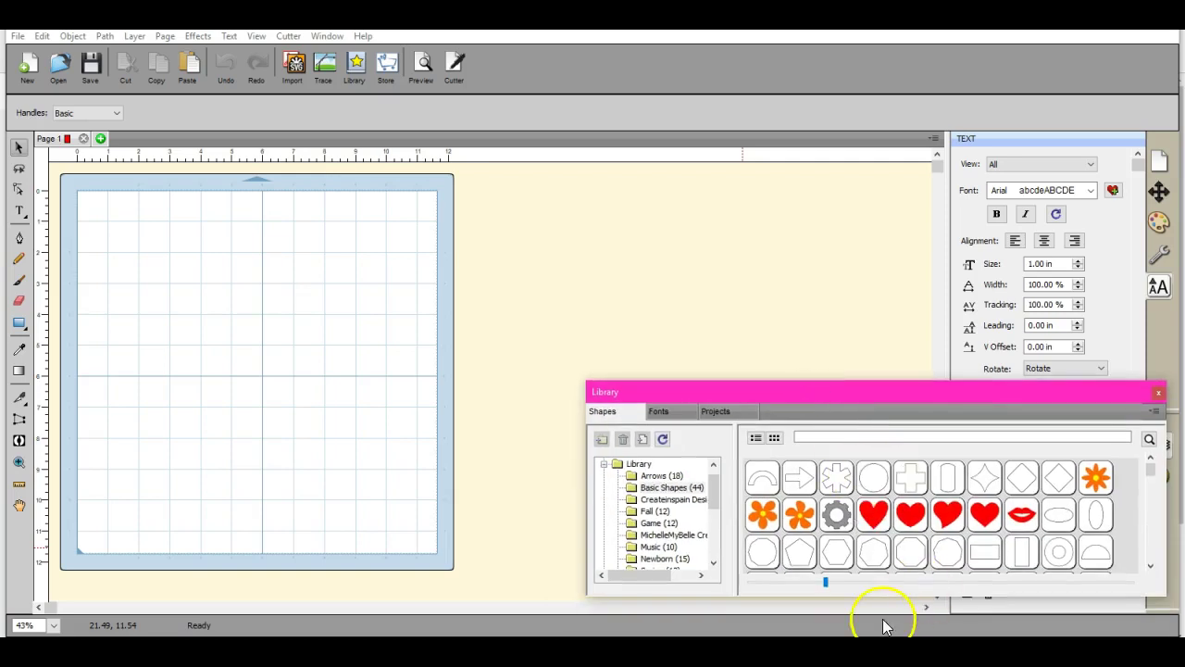
drag(872, 598, 873, 637)
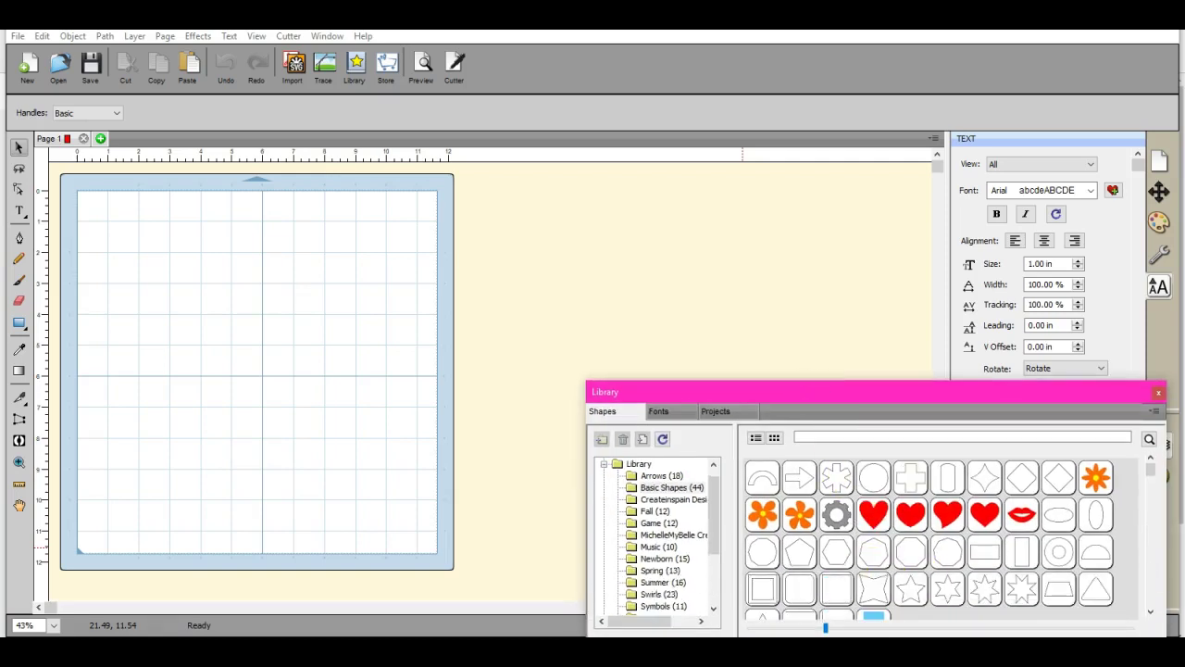
drag(860, 401, 857, 317)
Place the red heart on the mat, enlarge it, and move the Library down to uncover Layers.
double_click(873, 429)
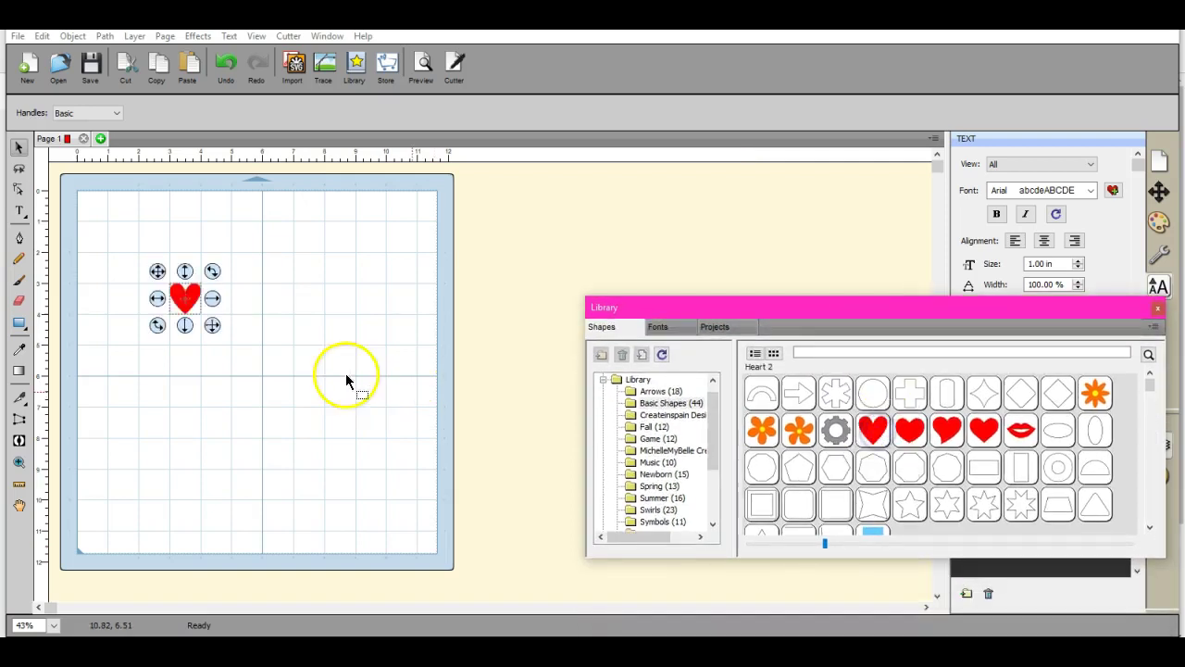
drag(214, 326, 382, 514)
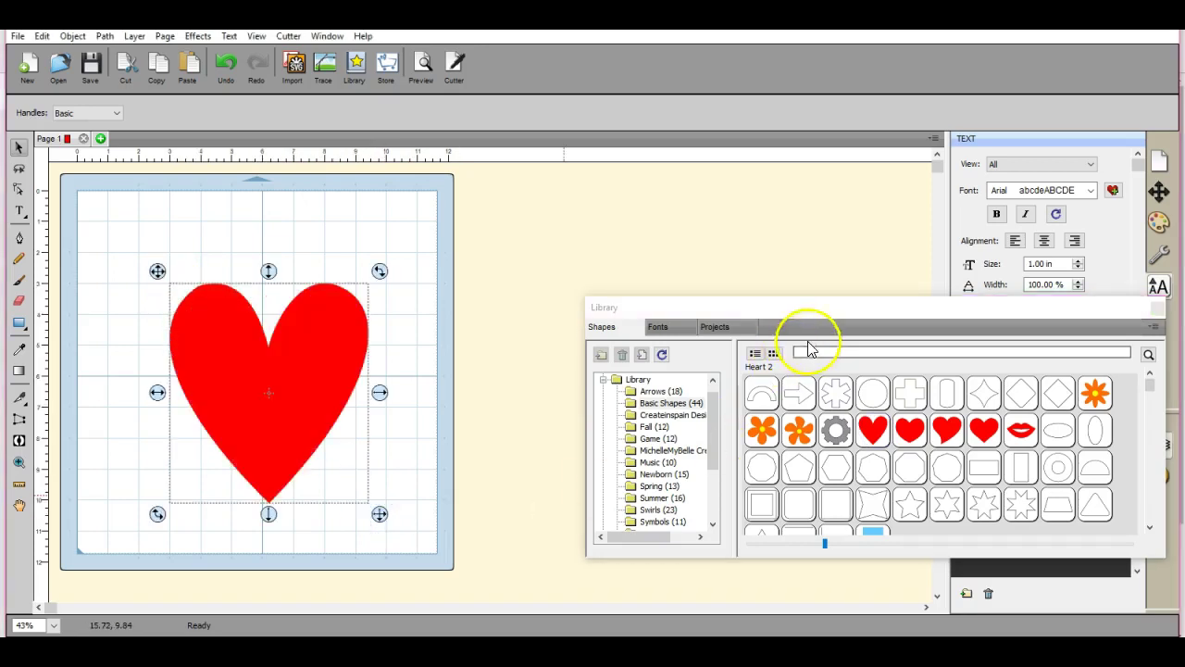
click(823, 313)
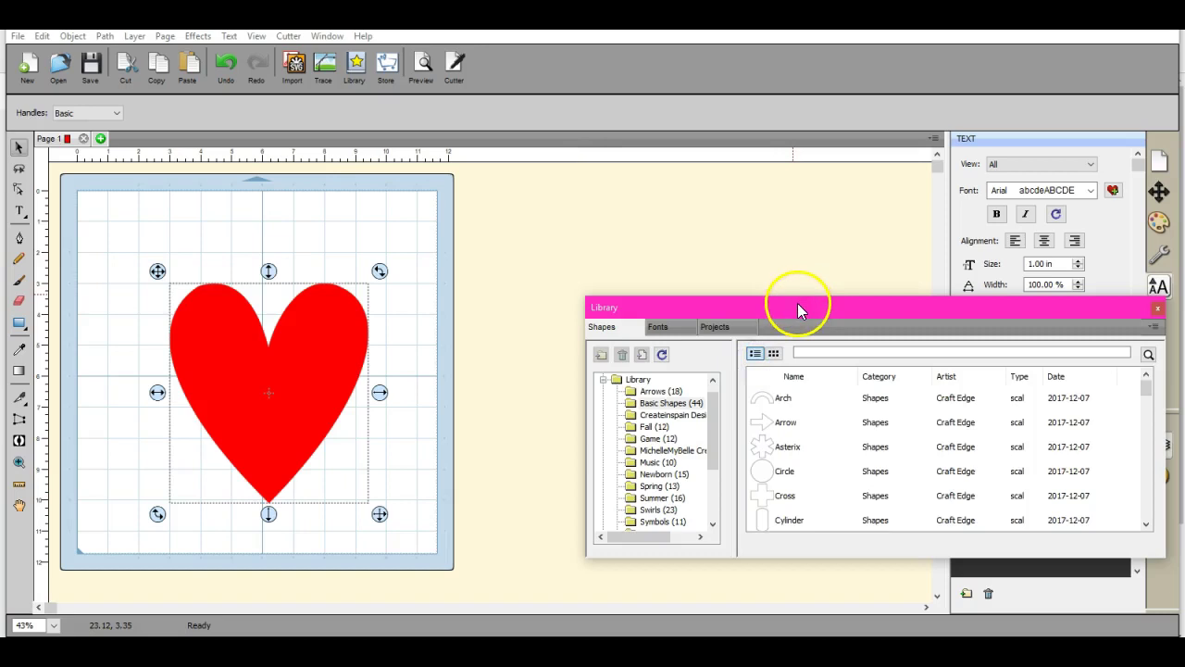
drag(797, 303, 792, 435)
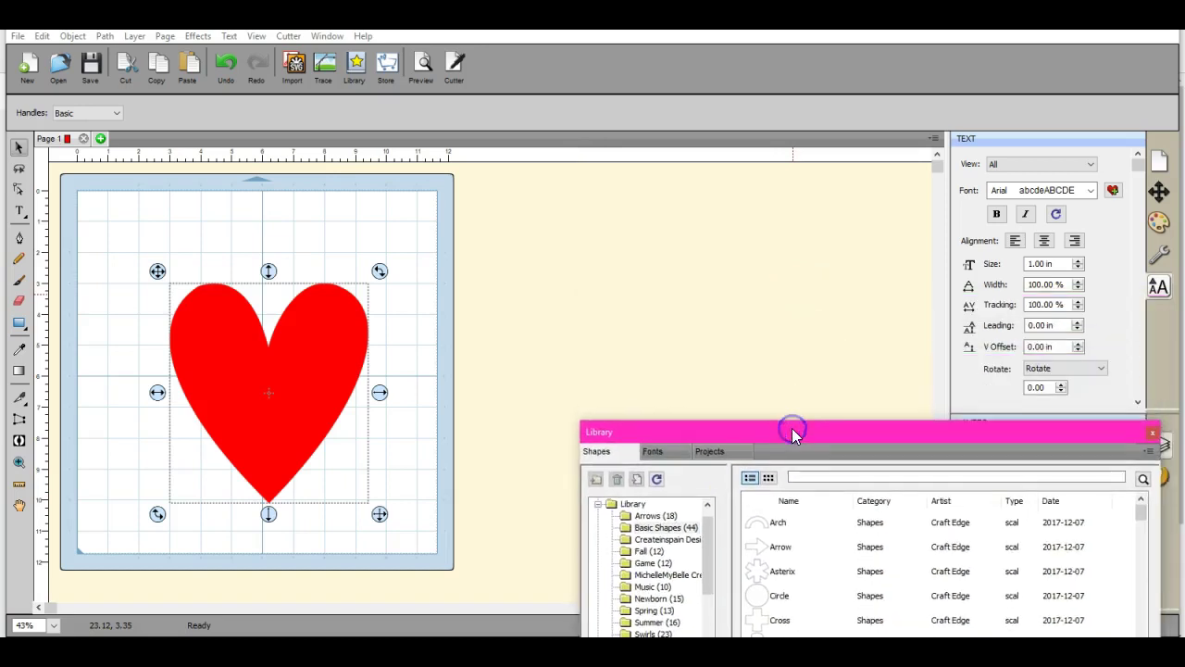
click(767, 479)
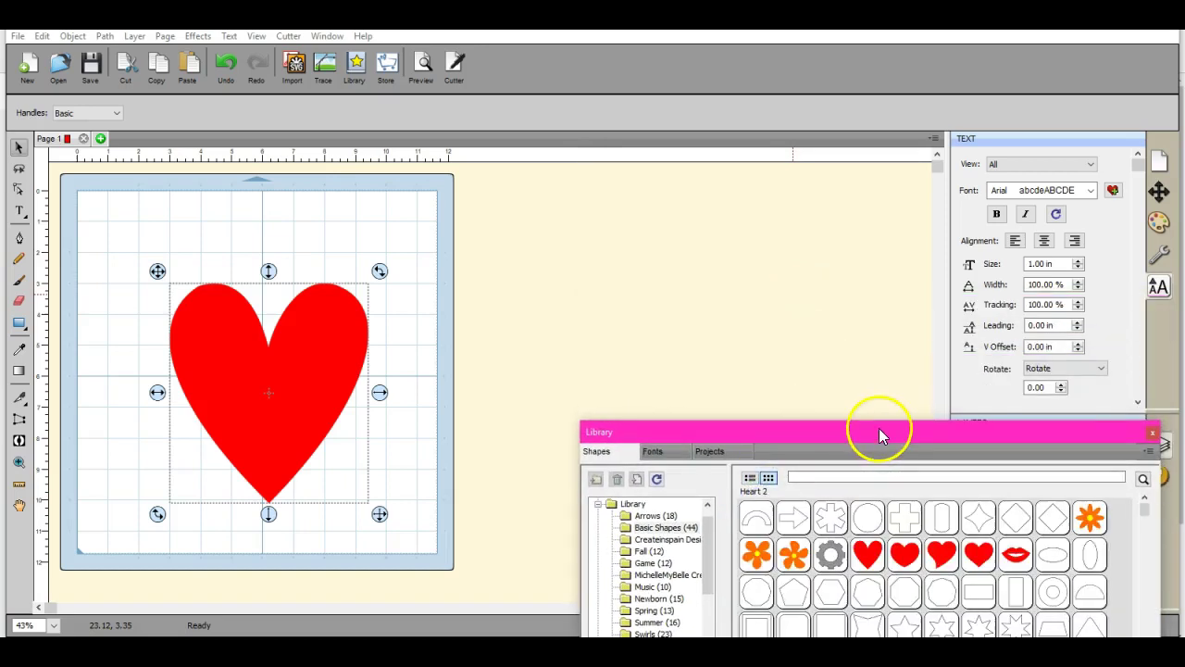
drag(879, 428, 887, 554)
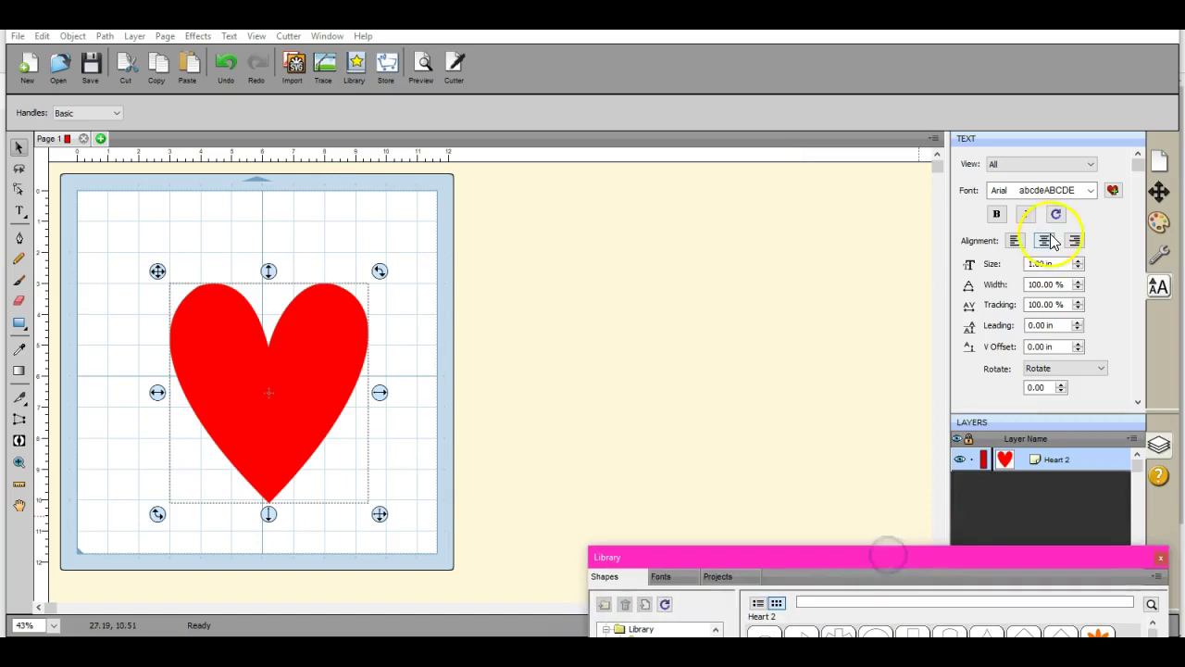
Change the heart's fill type from solid to Gradient in Fill & Stroke.
click(1161, 224)
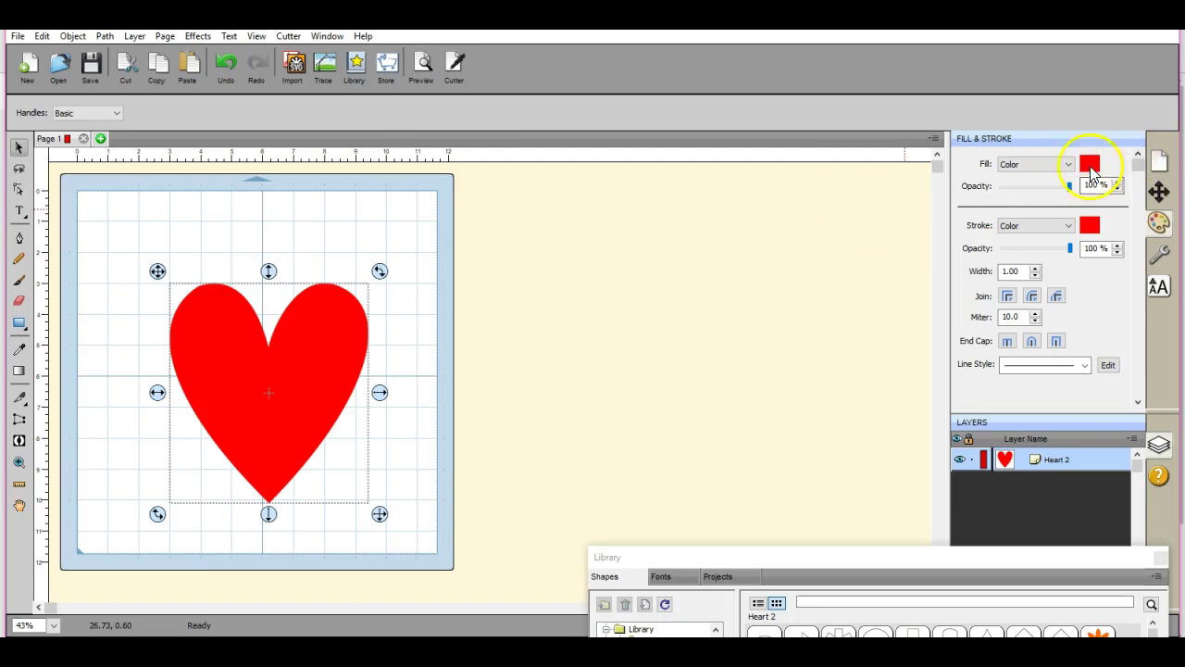
click(1069, 167)
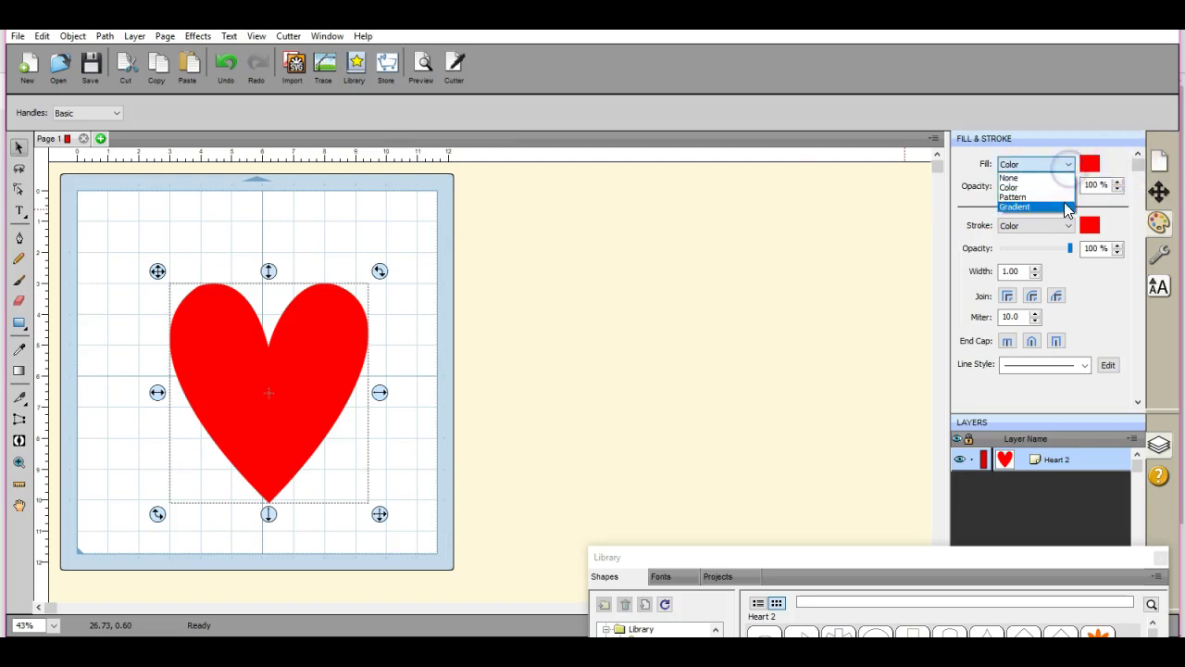
click(1066, 208)
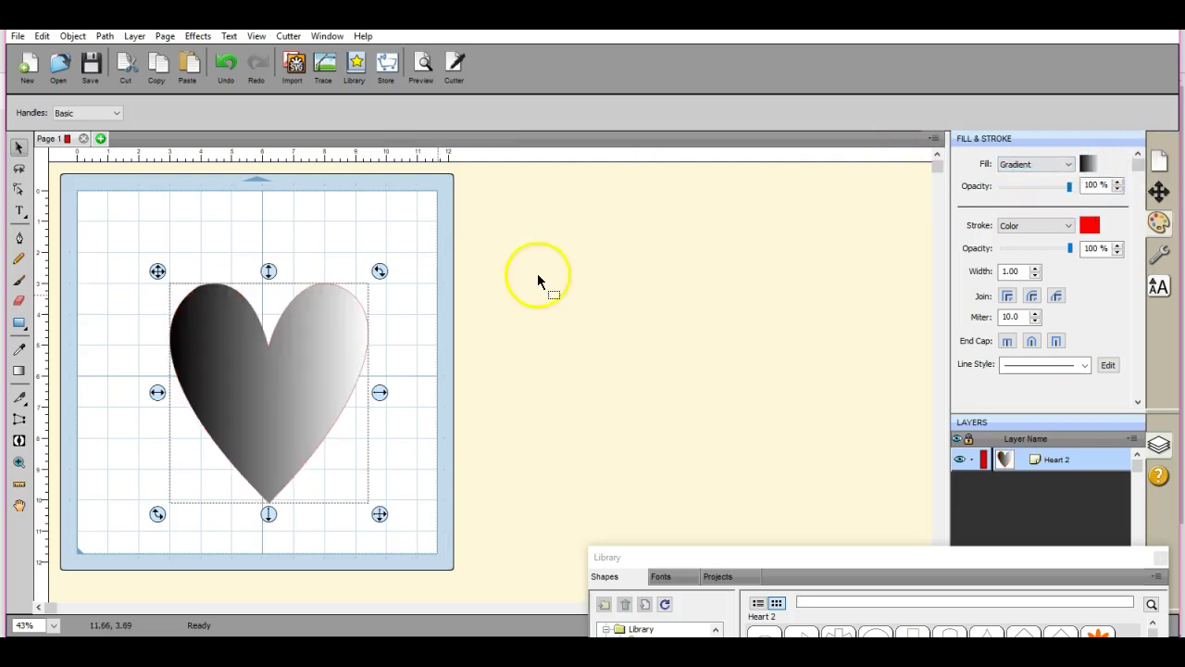
Draw the gradient line straight across the heart from left to right.
click(19, 370)
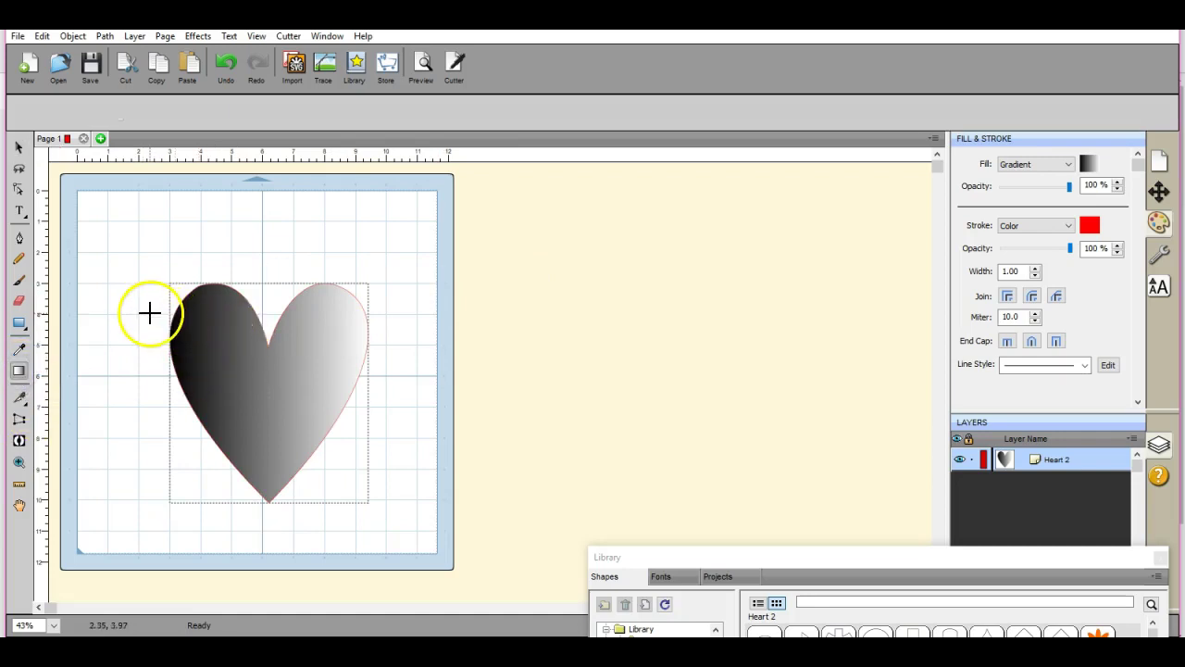
drag(151, 313, 373, 464)
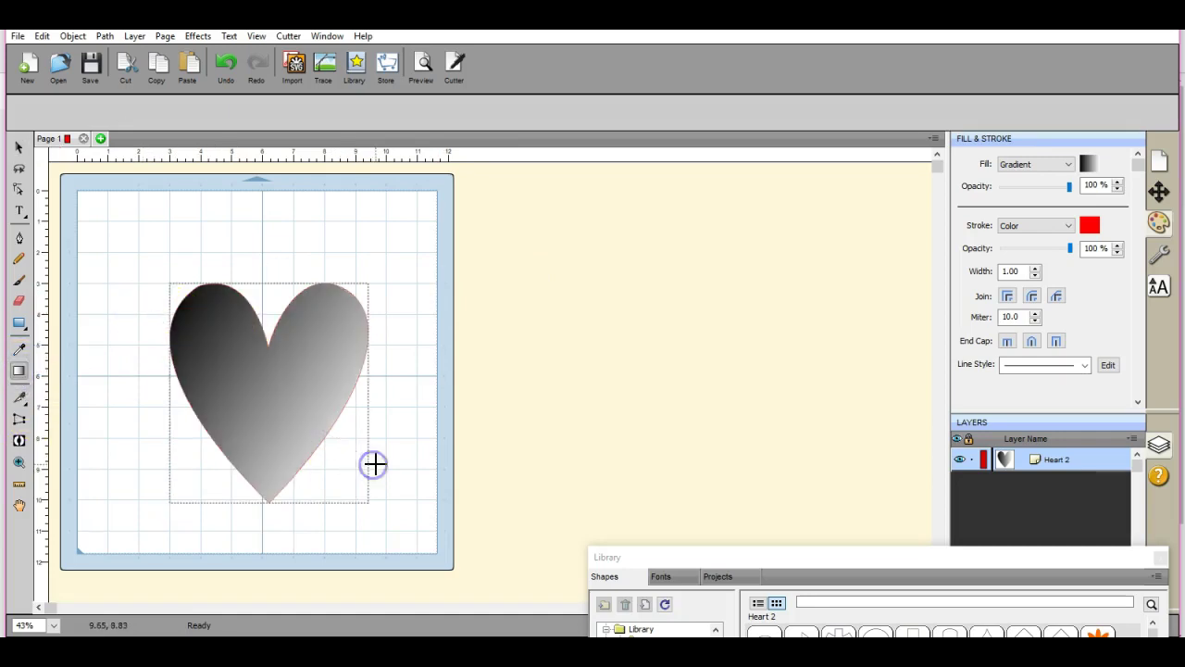
drag(175, 293, 413, 520)
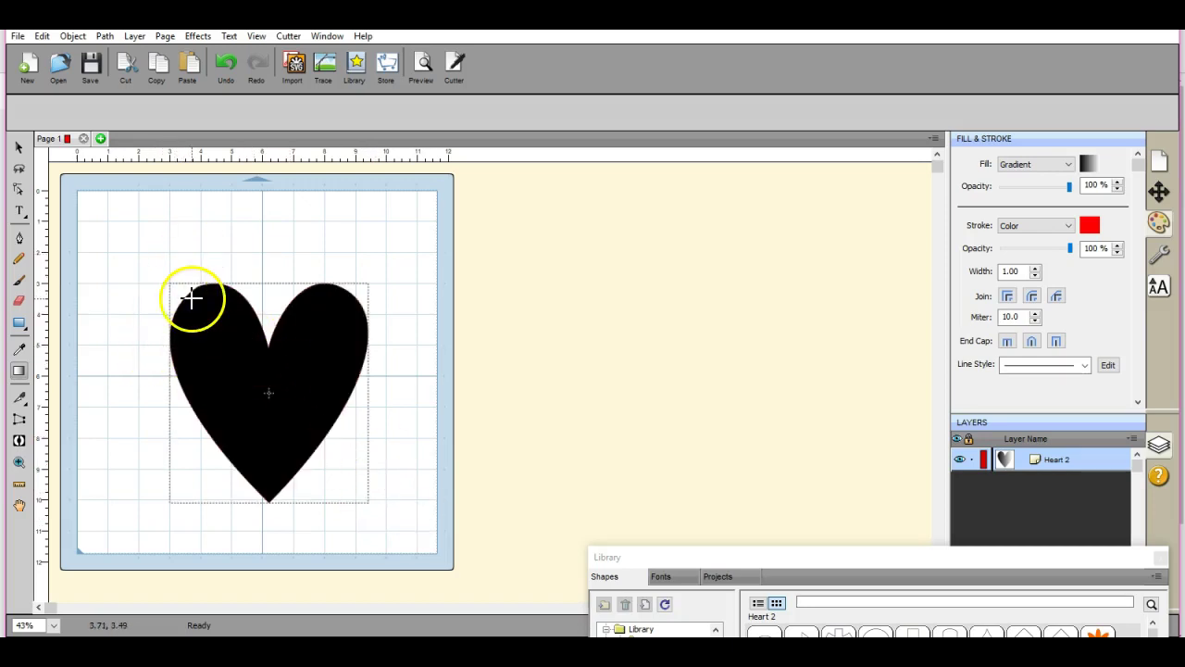
drag(143, 339, 423, 401)
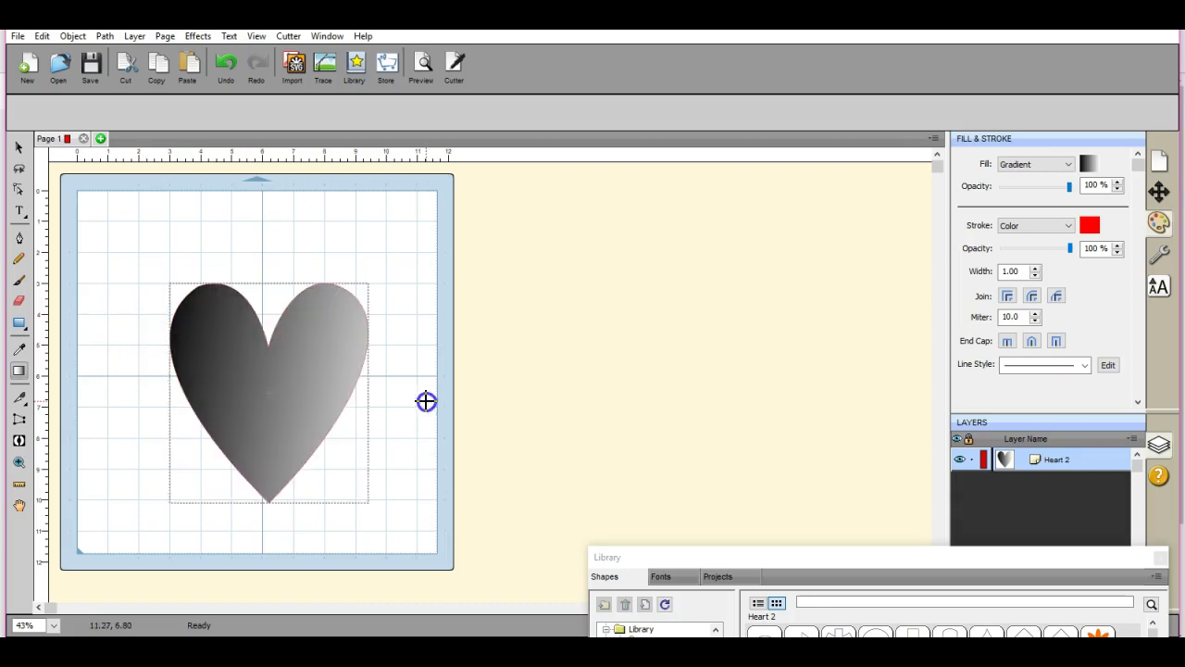
Apply the PINKMINTGREEN gradient preset to the heart and shift it up and right.
click(1087, 164)
drag(673, 430, 449, 319)
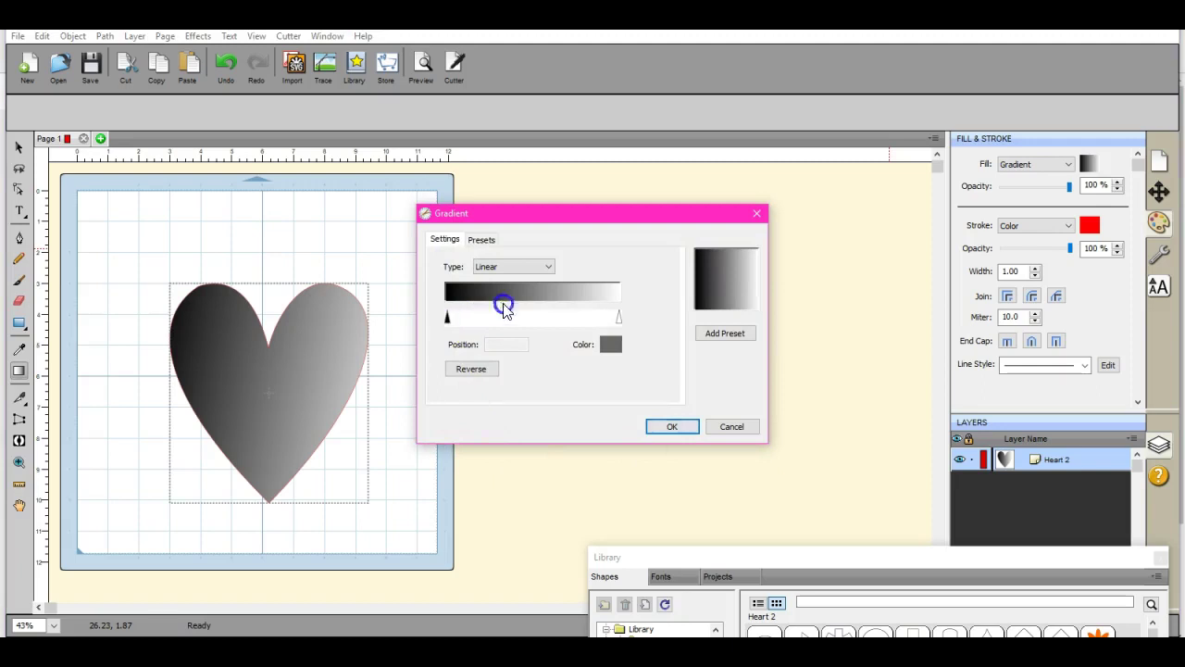
click(482, 241)
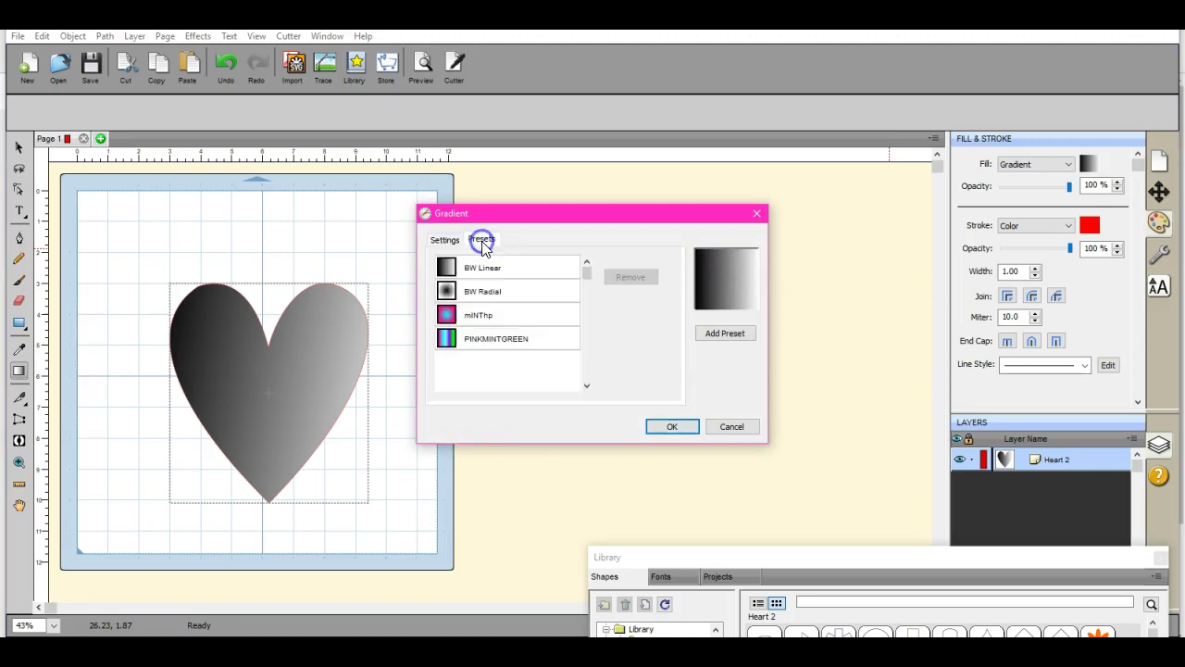
click(472, 340)
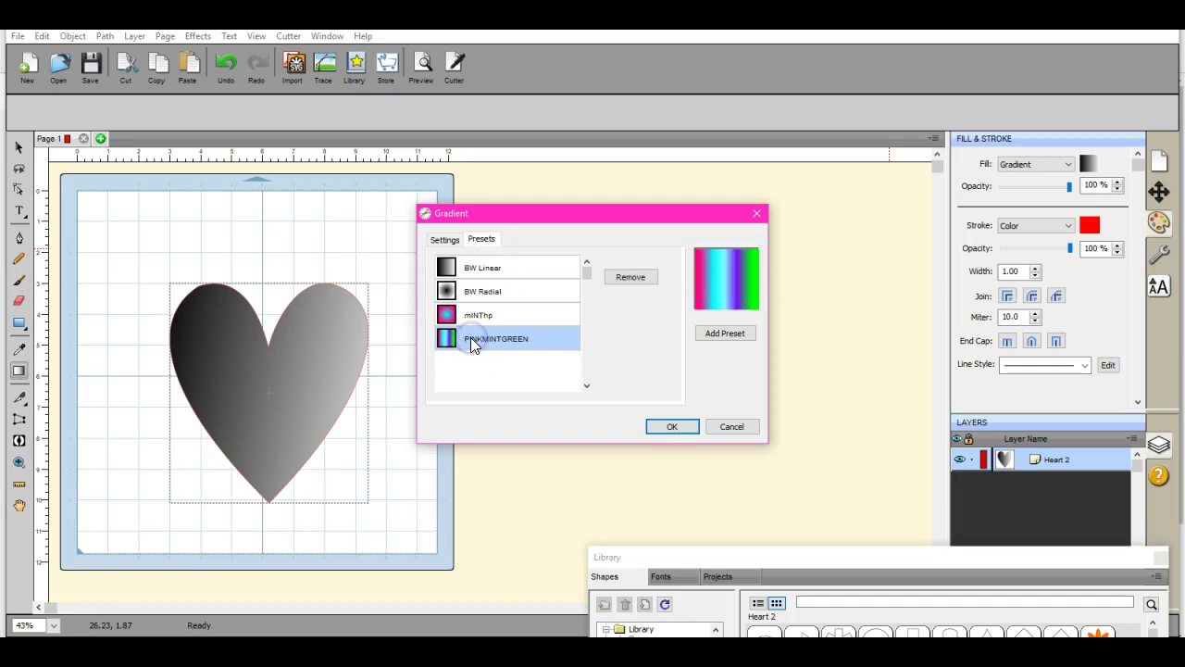
click(670, 427)
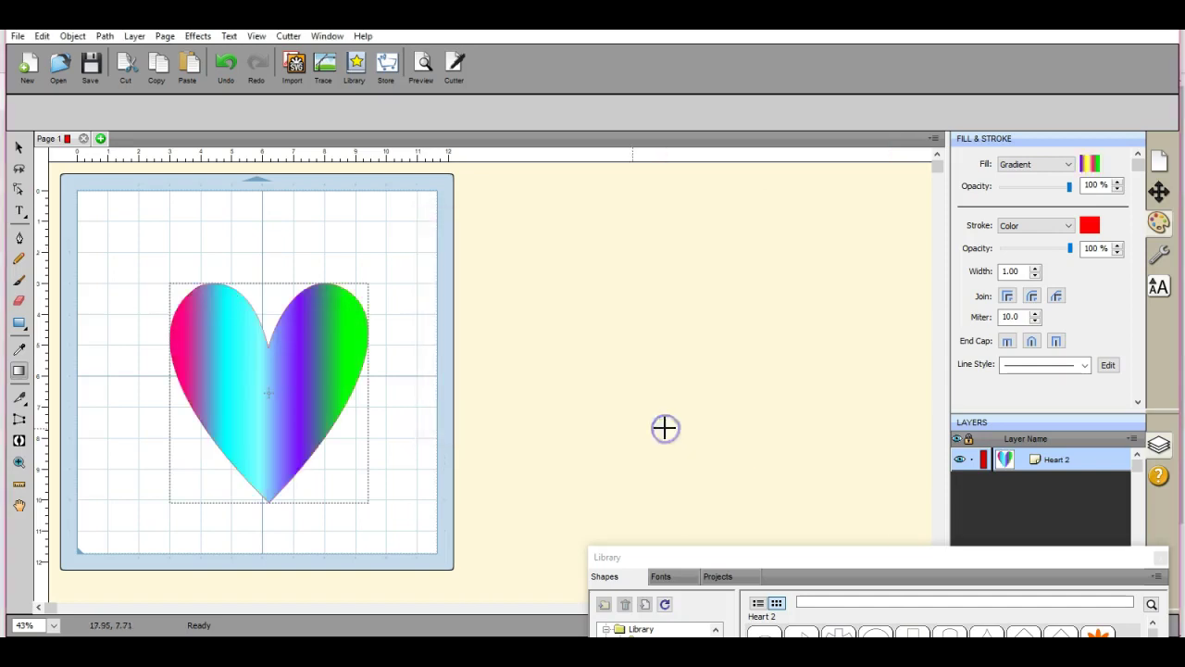
click(18, 147)
drag(225, 416, 258, 386)
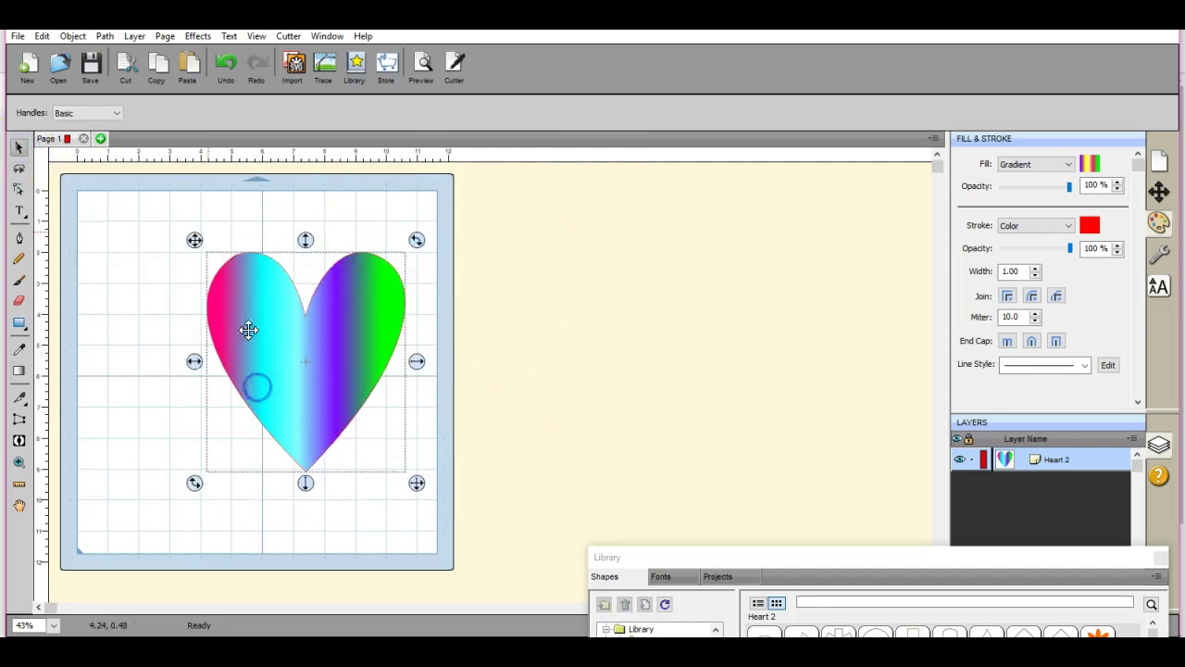
Undo the move and rainbow fill, then make the gradient run from magenta to white.
click(229, 54)
click(229, 54)
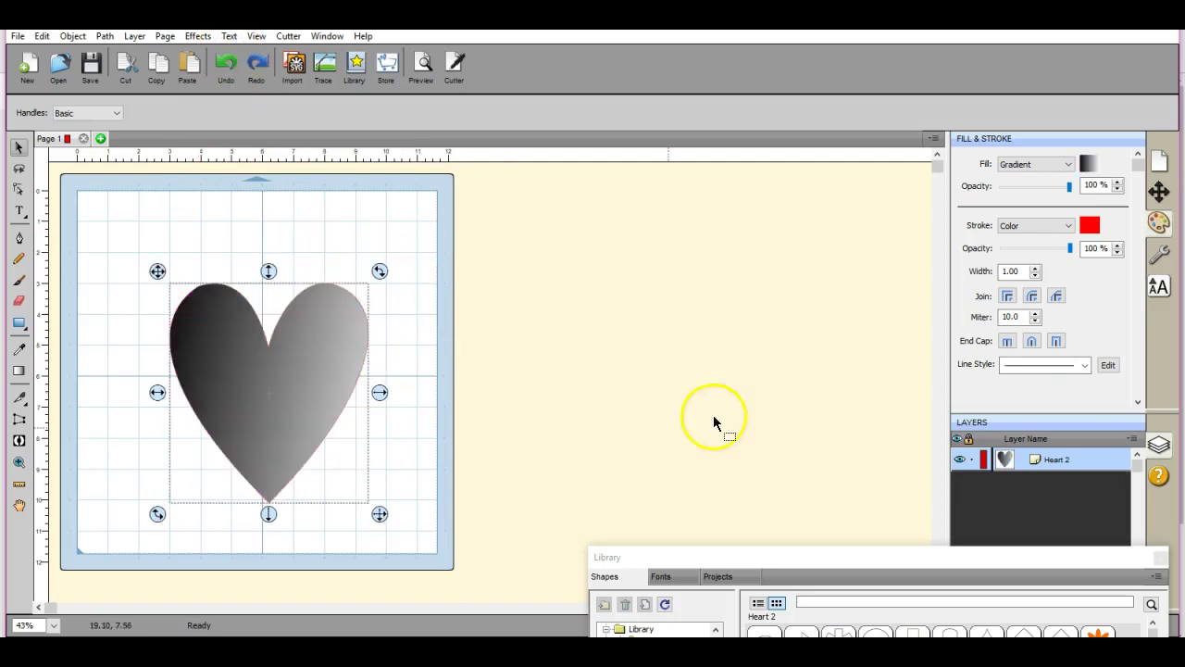
click(1086, 164)
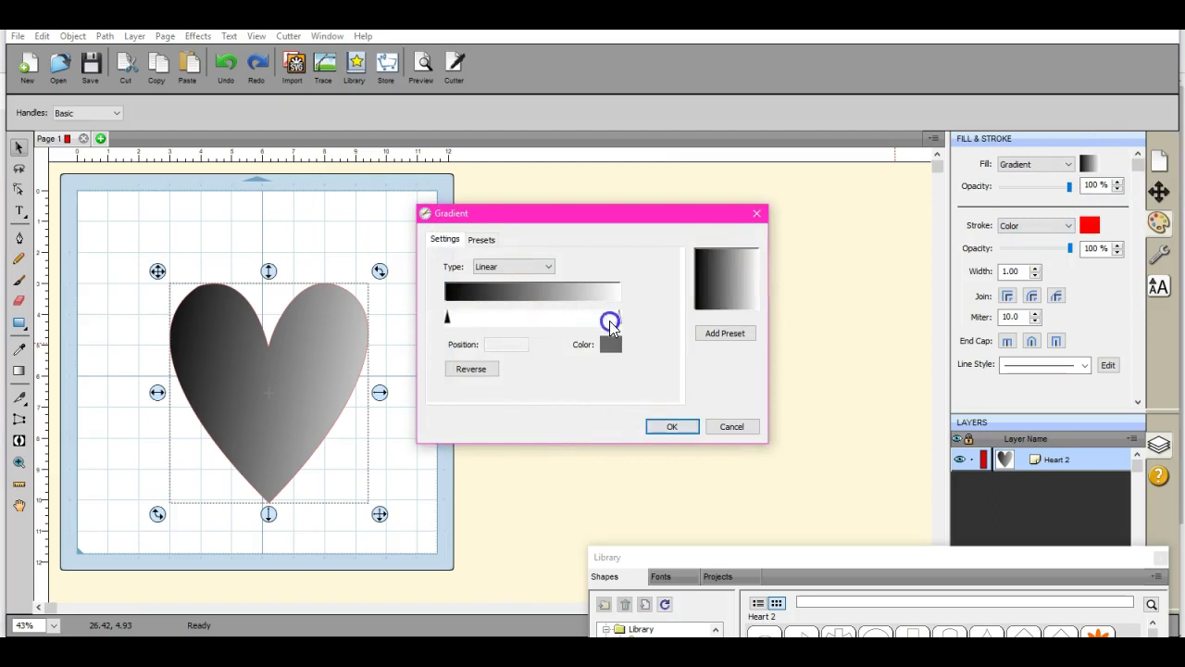
click(448, 319)
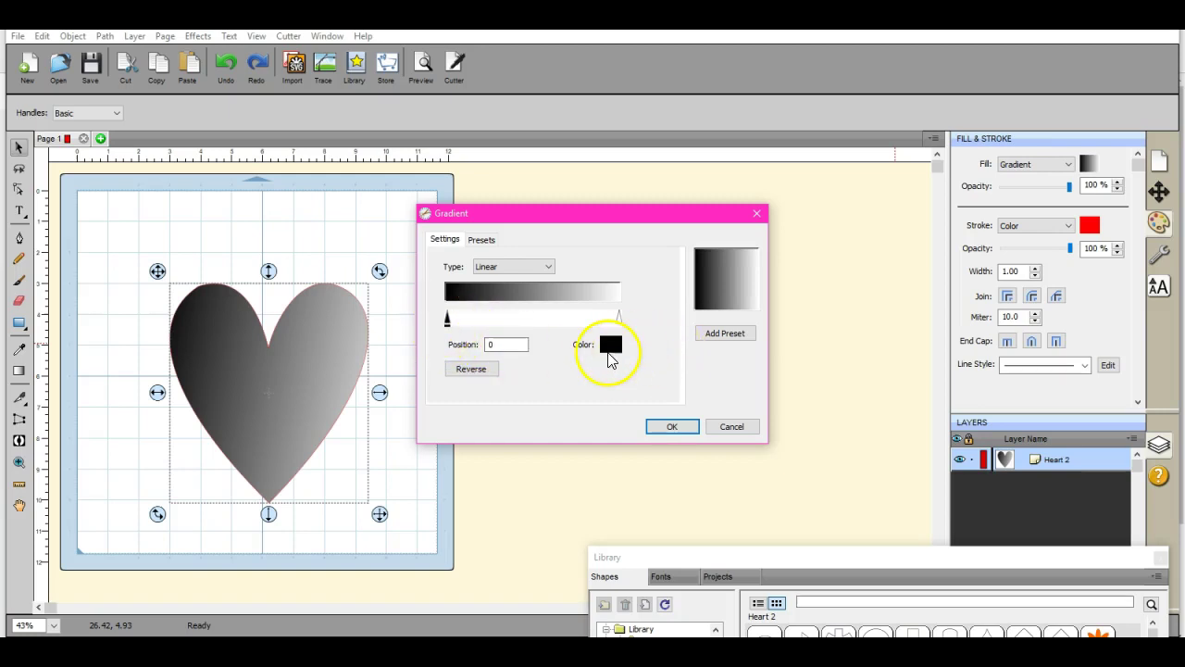
click(609, 350)
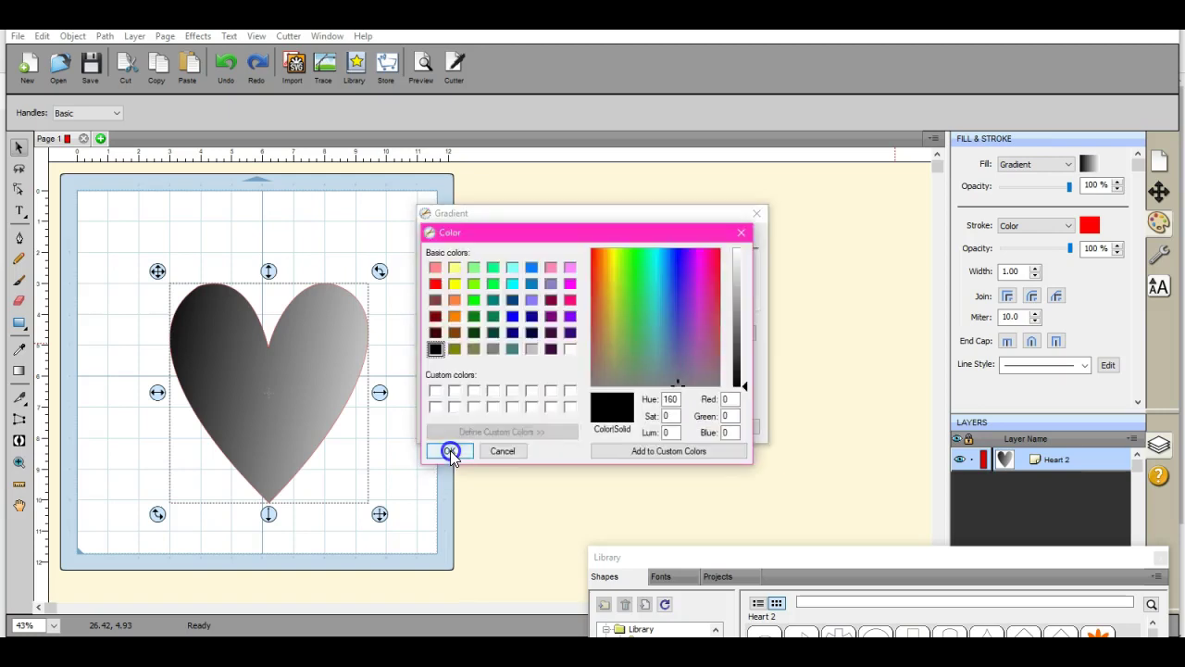
click(572, 301)
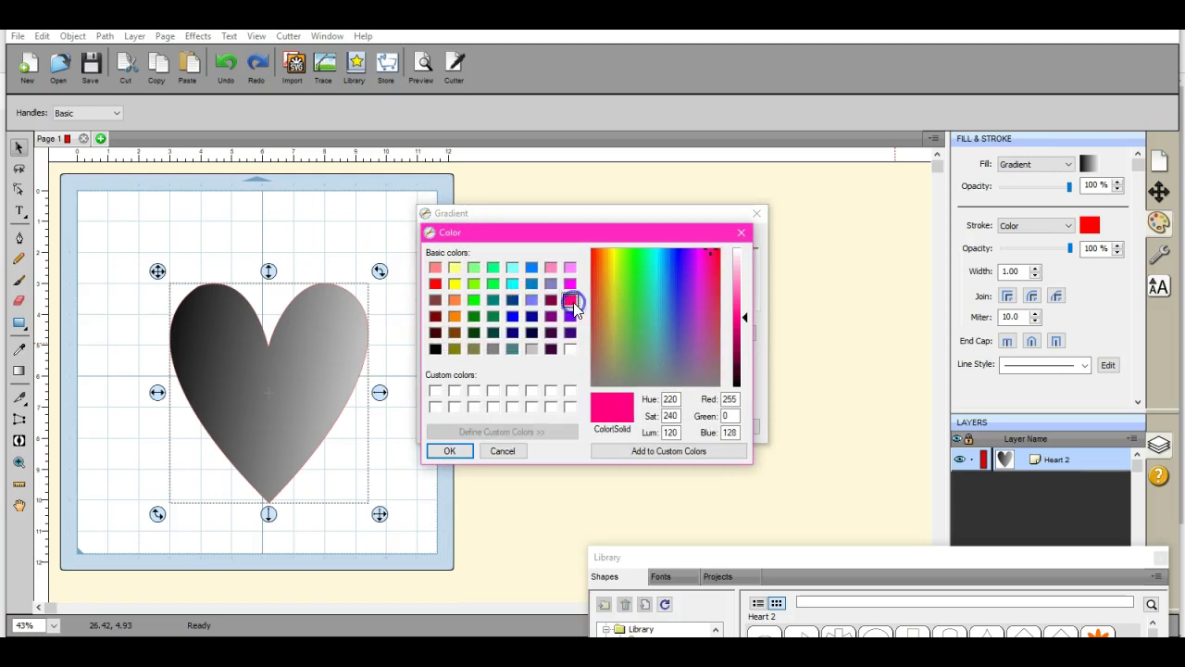
click(450, 451)
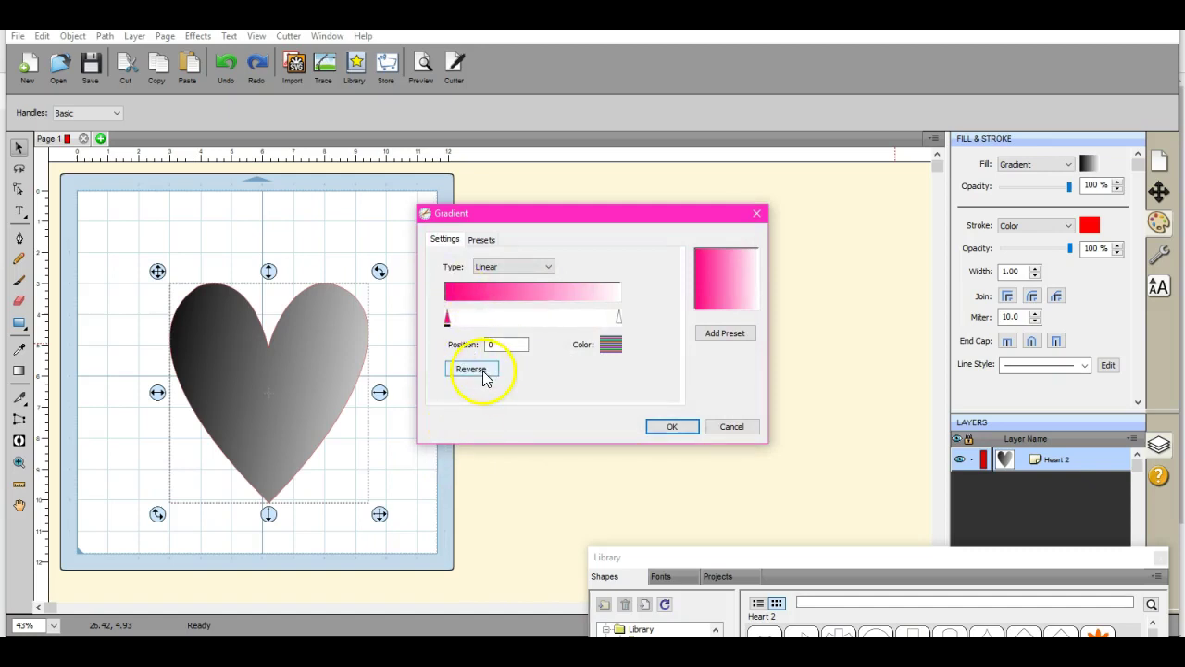
click(674, 427)
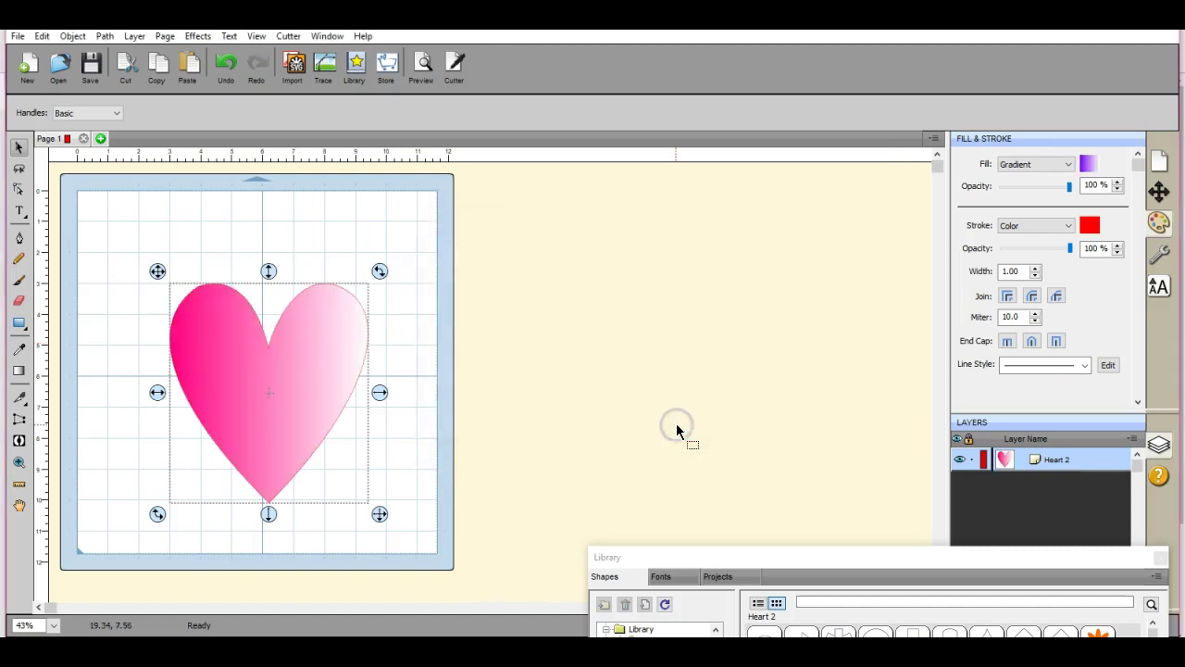
Add a green gradient stop at 18 and a cyan stop at 40.
click(1087, 169)
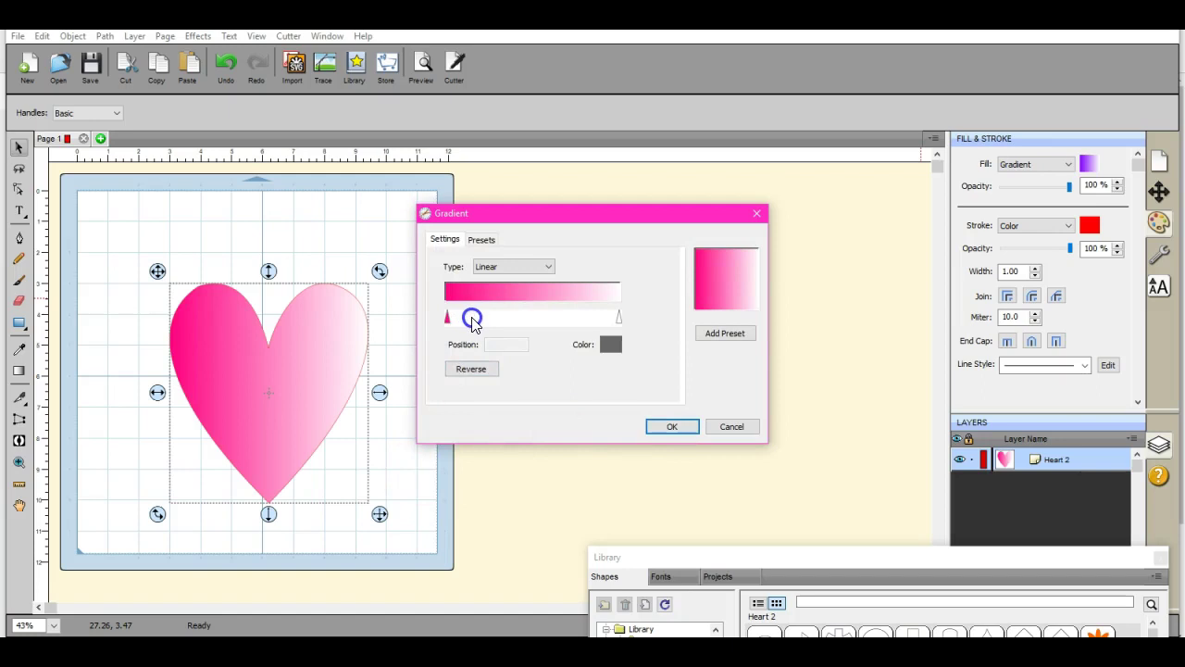
click(476, 319)
click(477, 319)
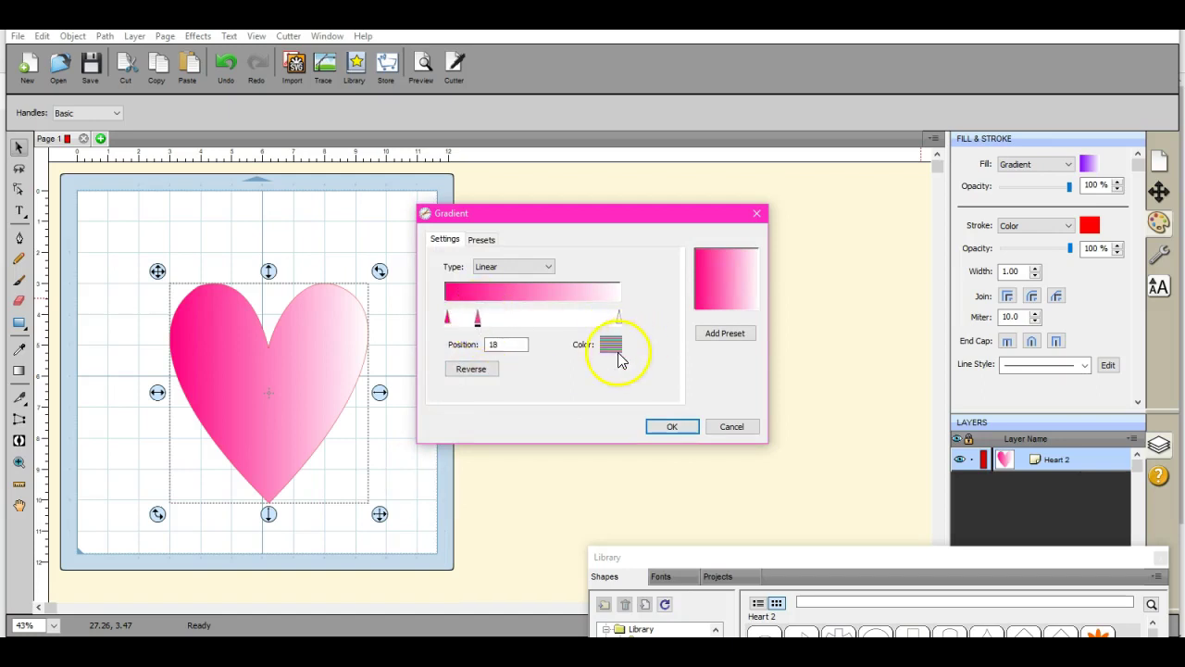
click(611, 344)
click(476, 272)
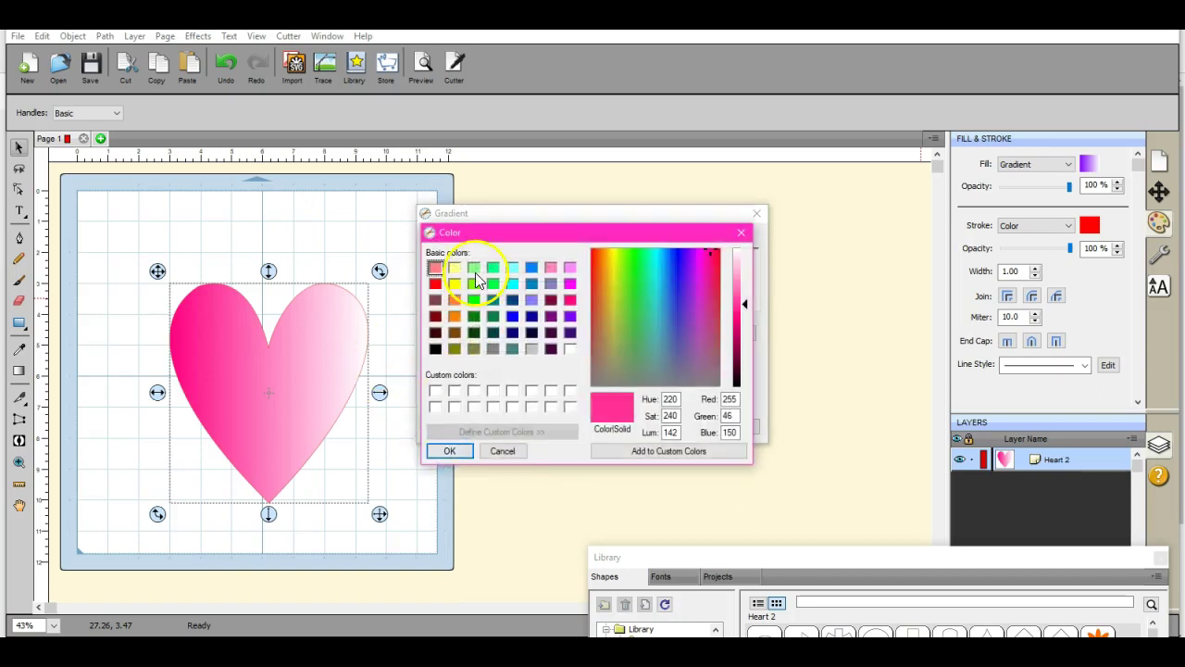
click(474, 298)
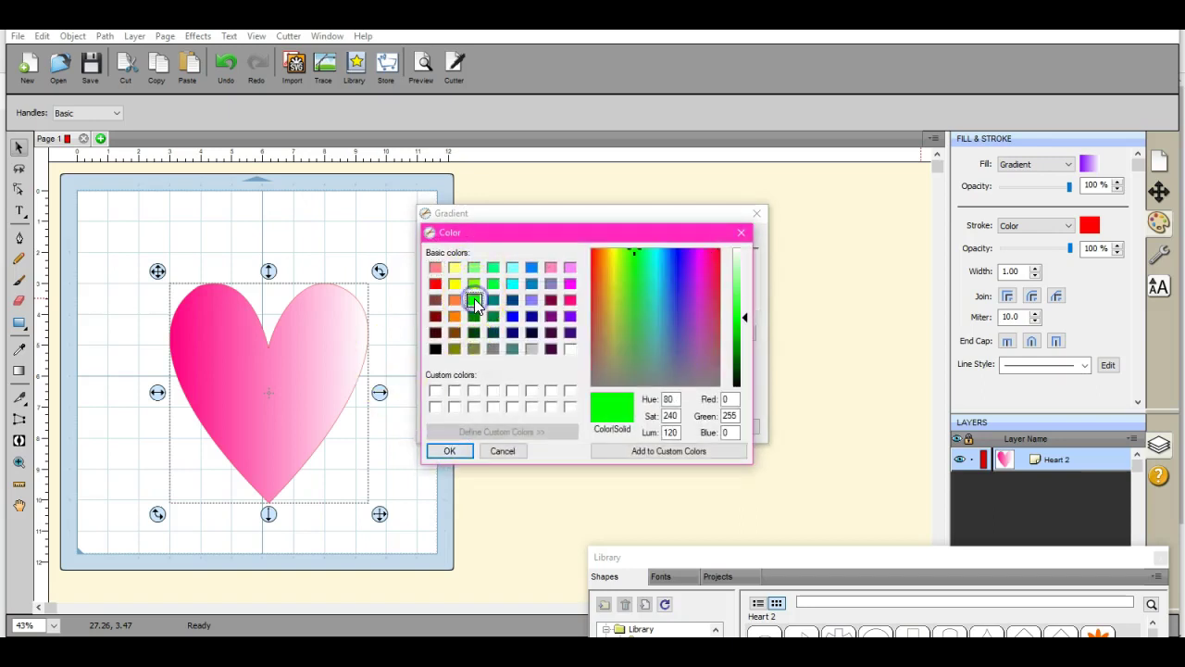
click(452, 453)
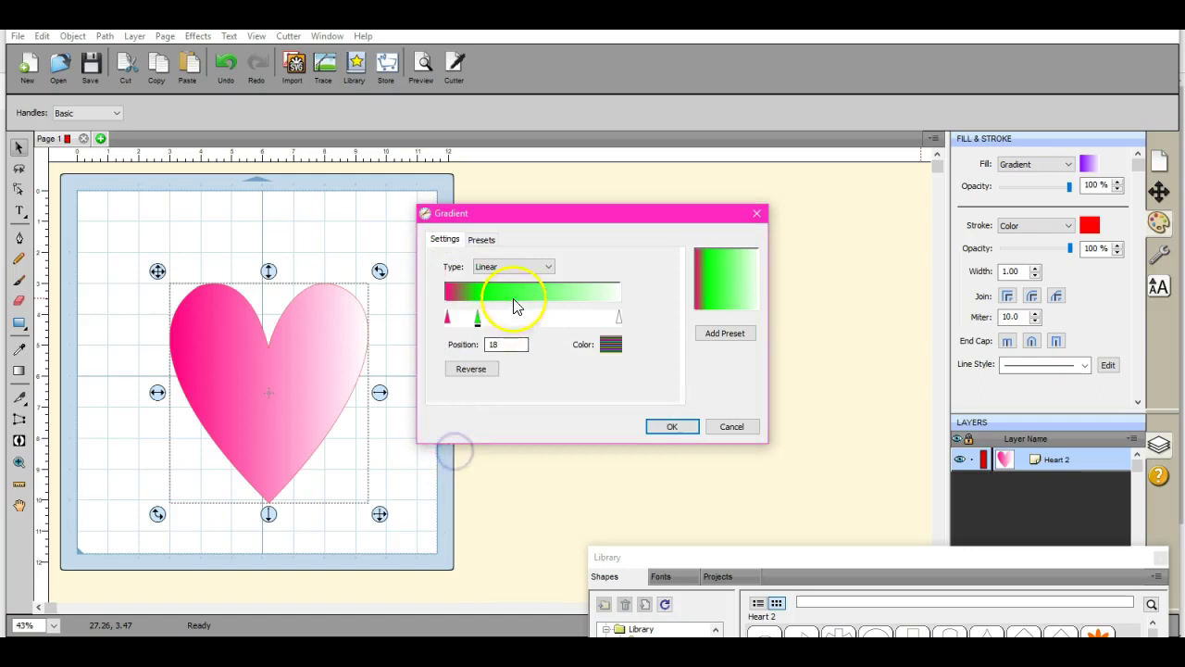
click(516, 321)
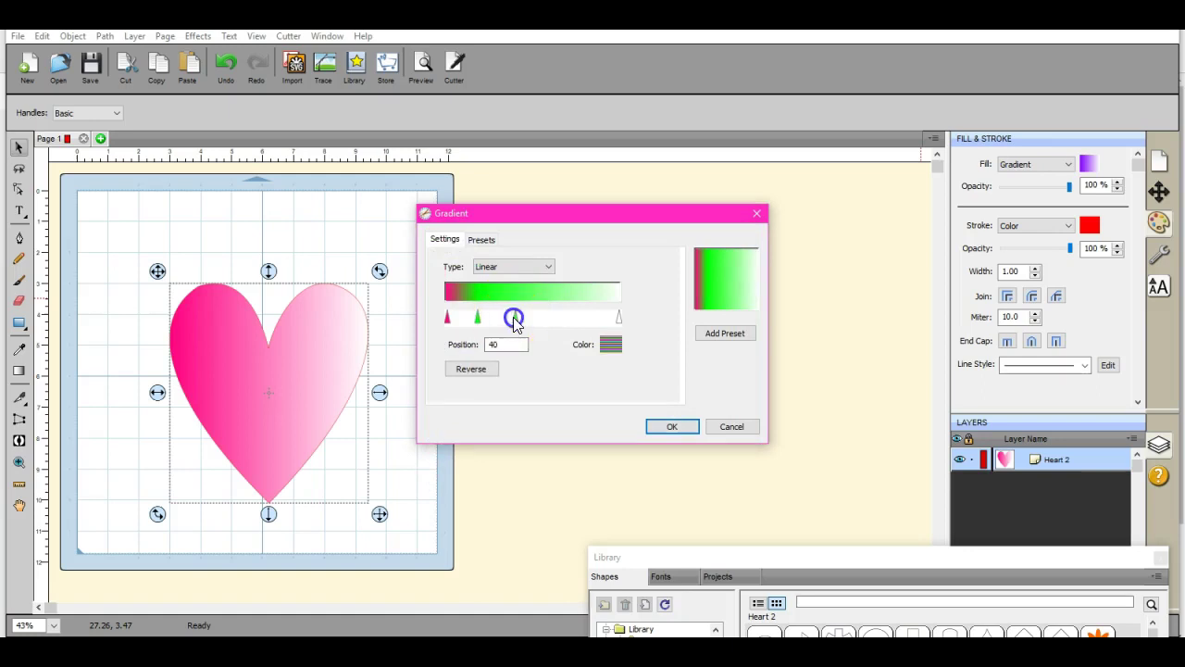
click(613, 344)
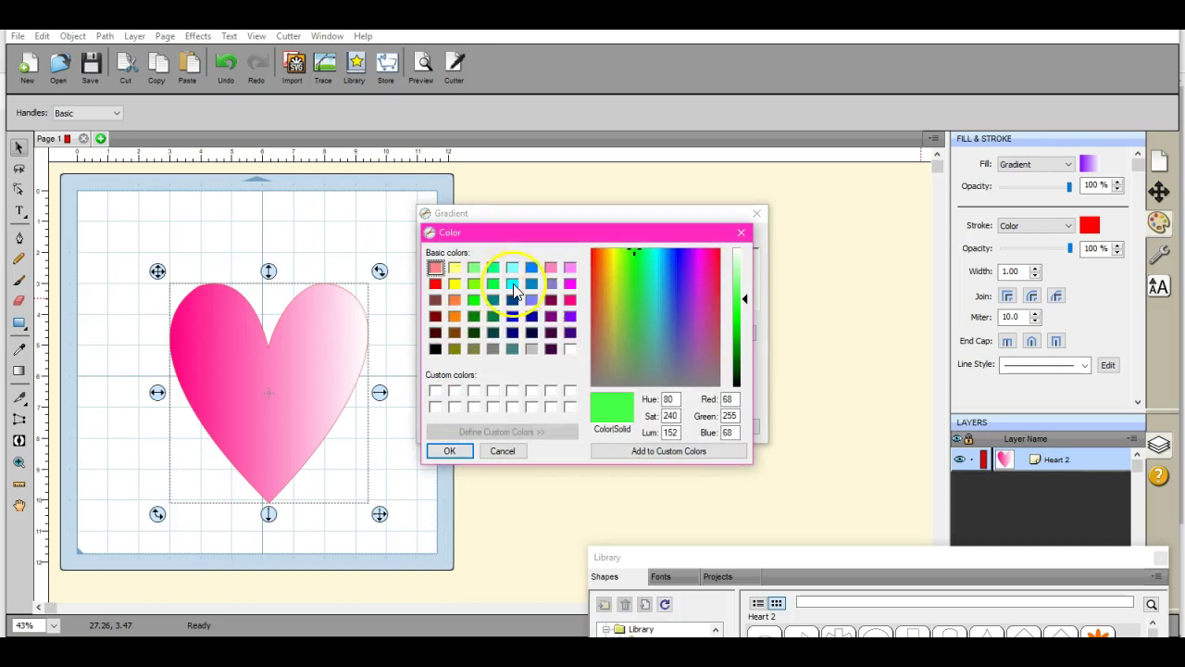
click(513, 284)
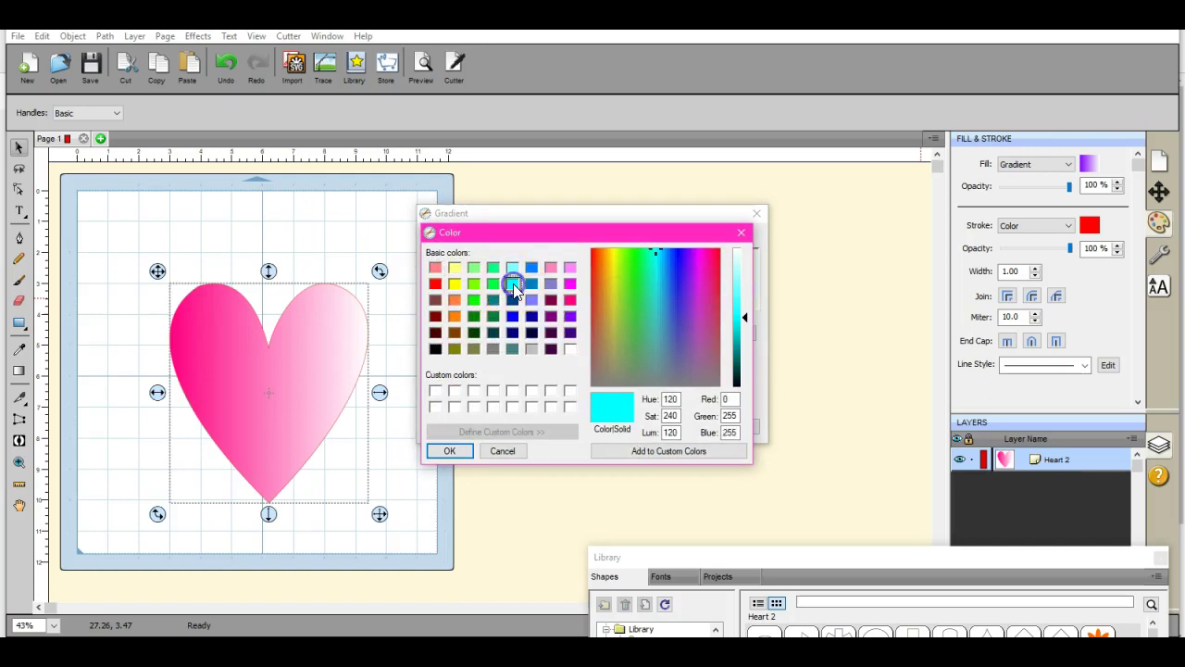
click(453, 451)
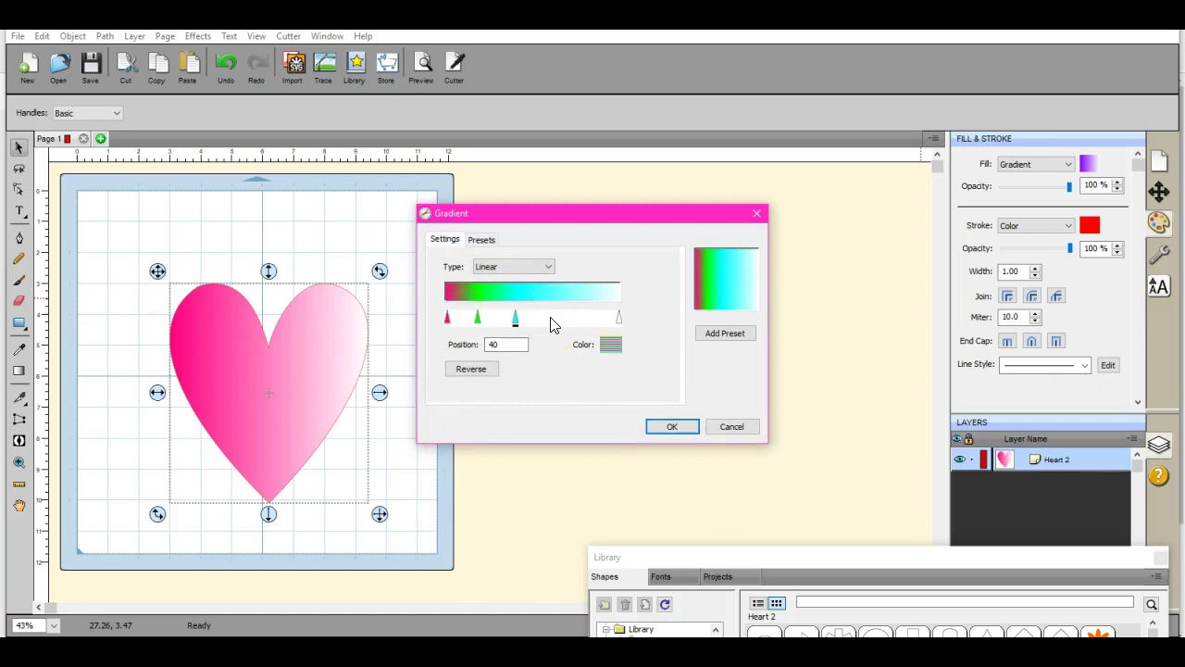
Add a lavender stop at 61 and a light yellow stop at 83, and make the end stop blue.
click(550, 319)
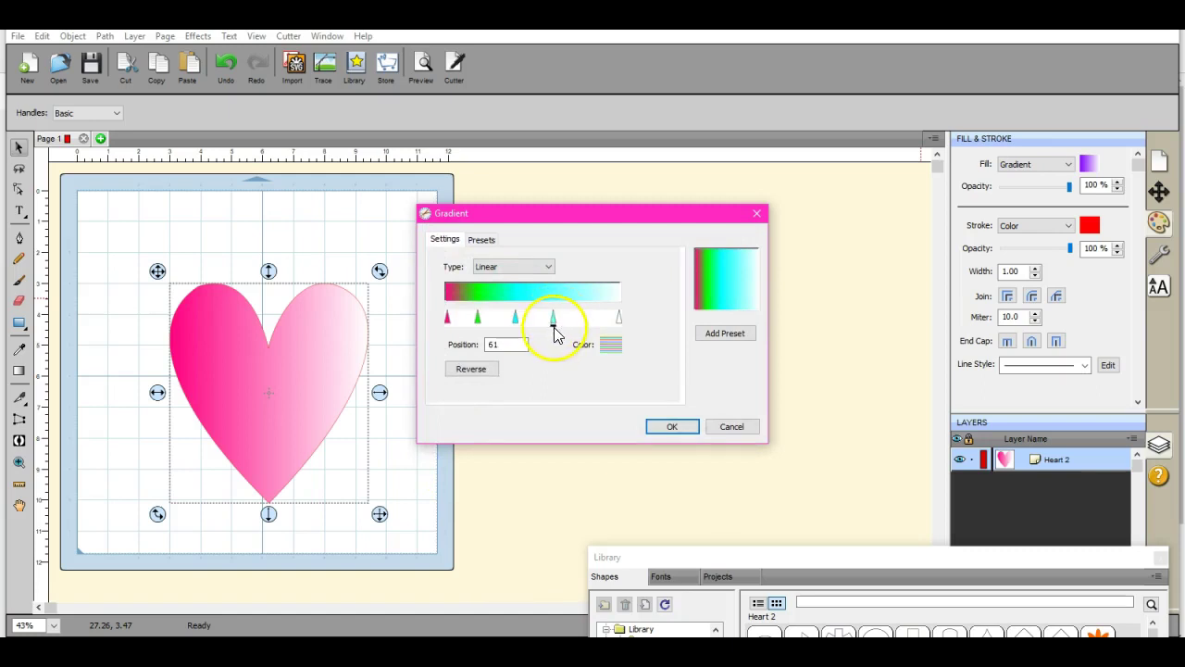
click(611, 345)
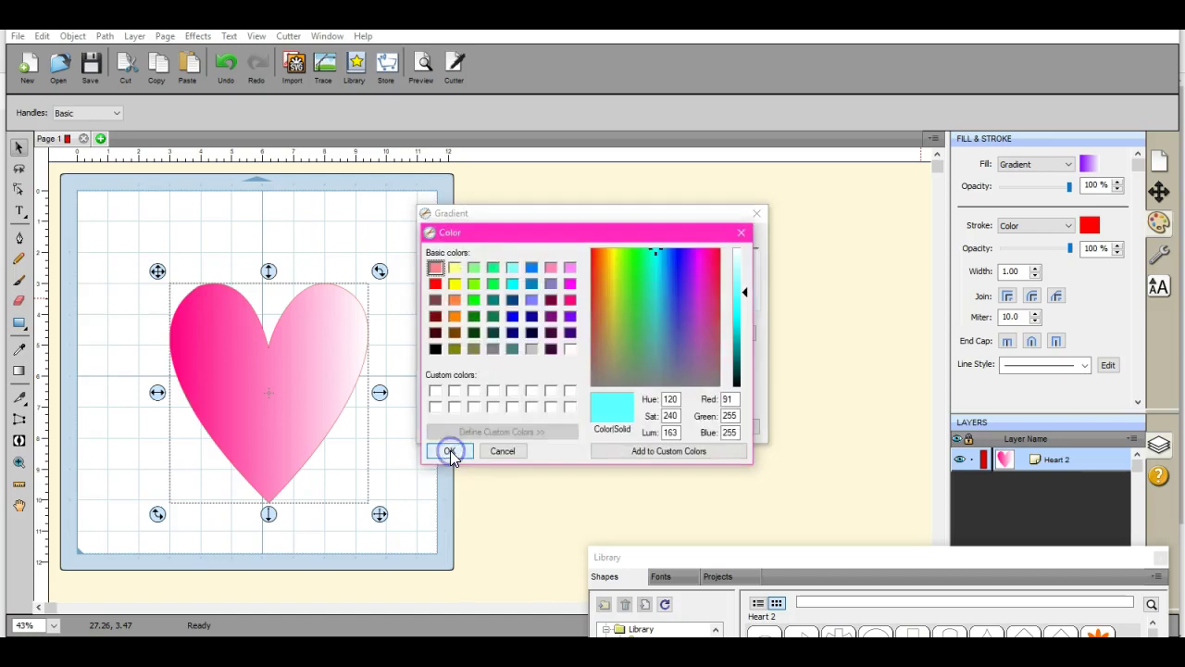
click(532, 299)
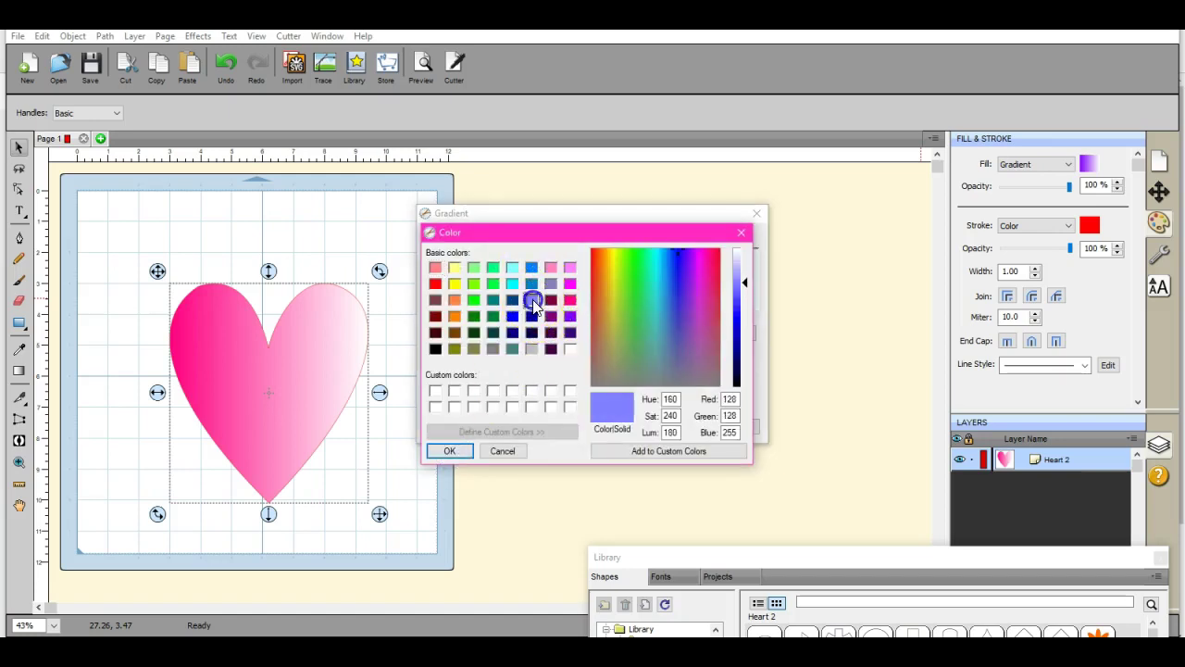
click(451, 452)
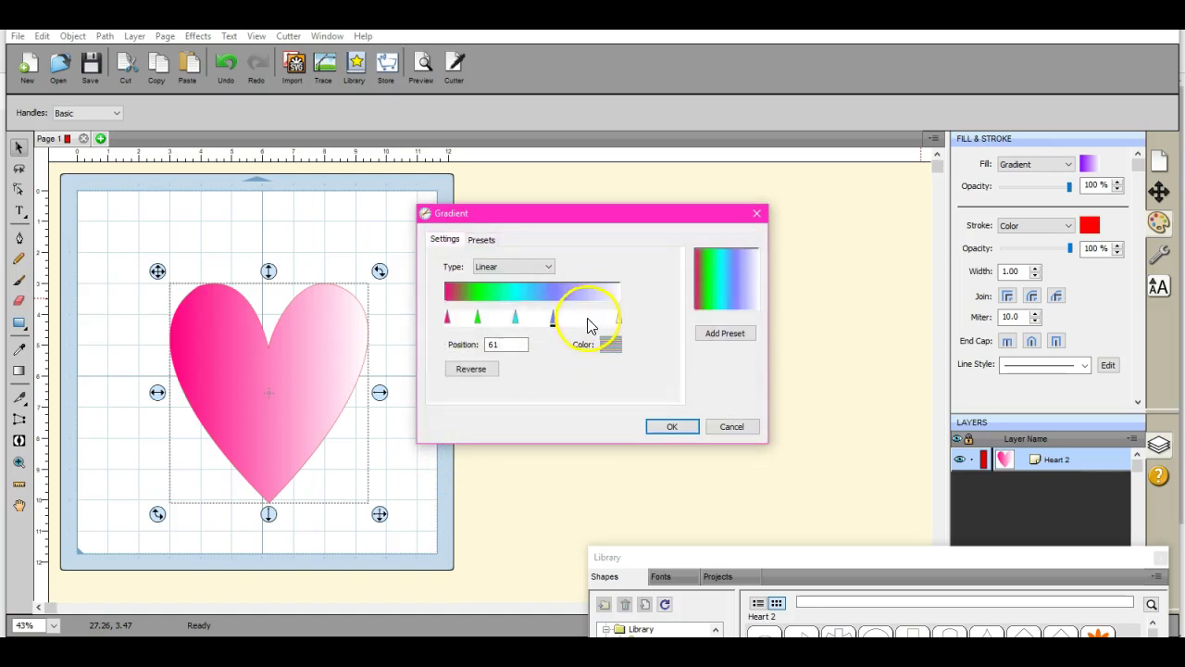
click(589, 318)
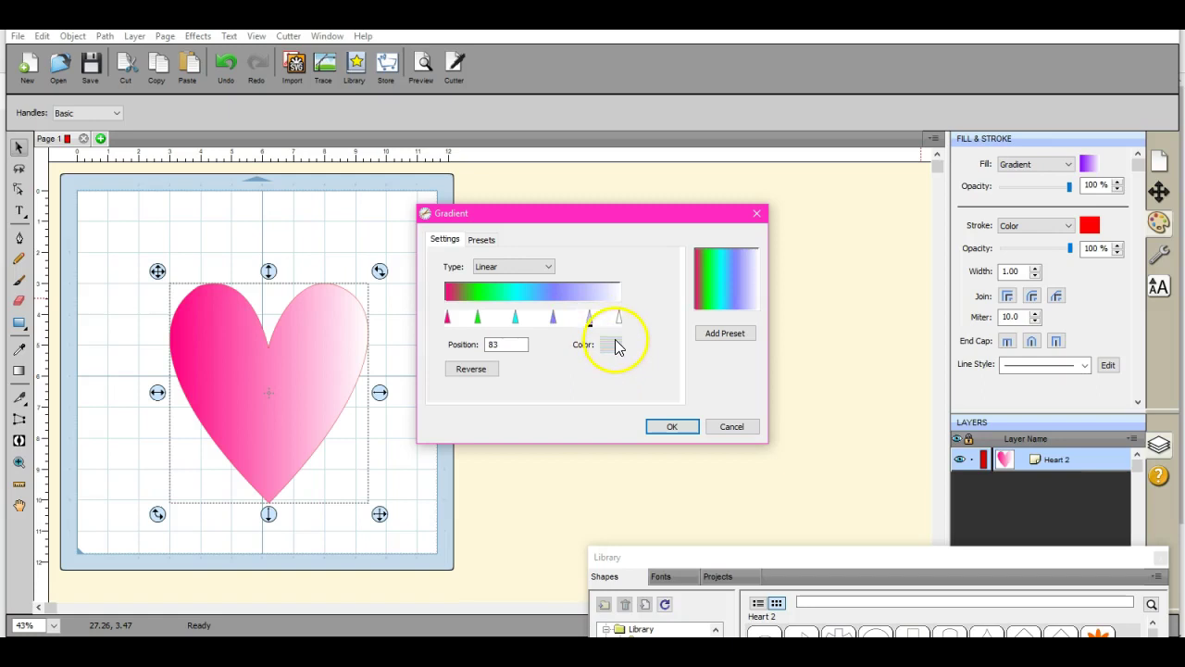
click(614, 344)
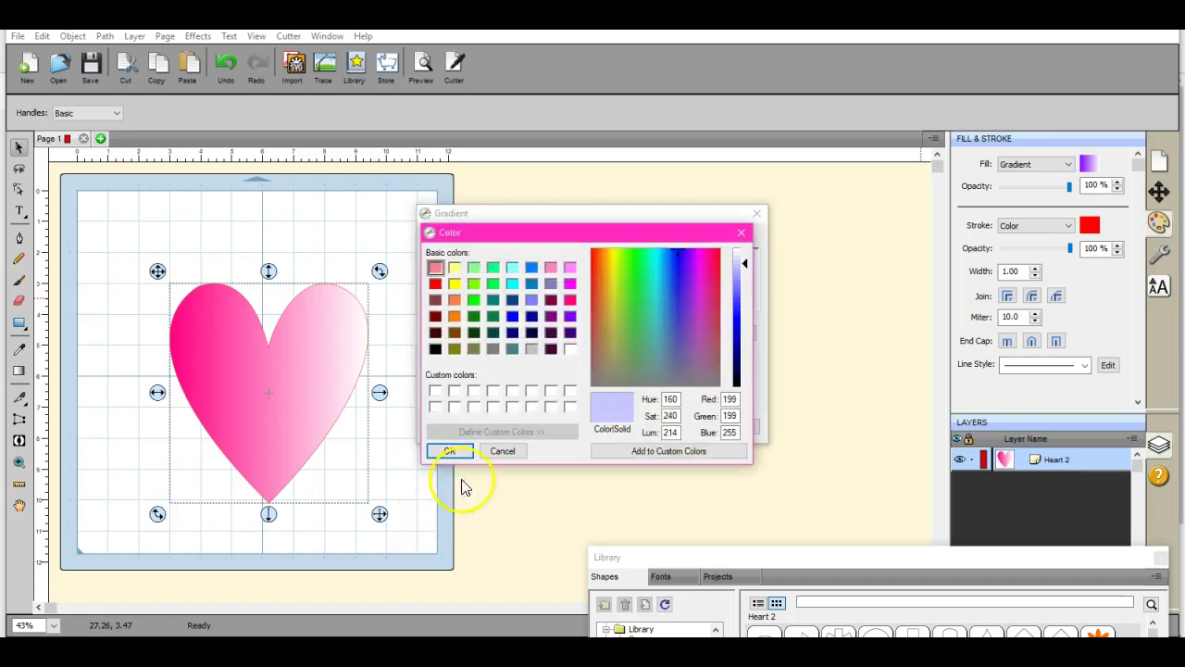
click(456, 268)
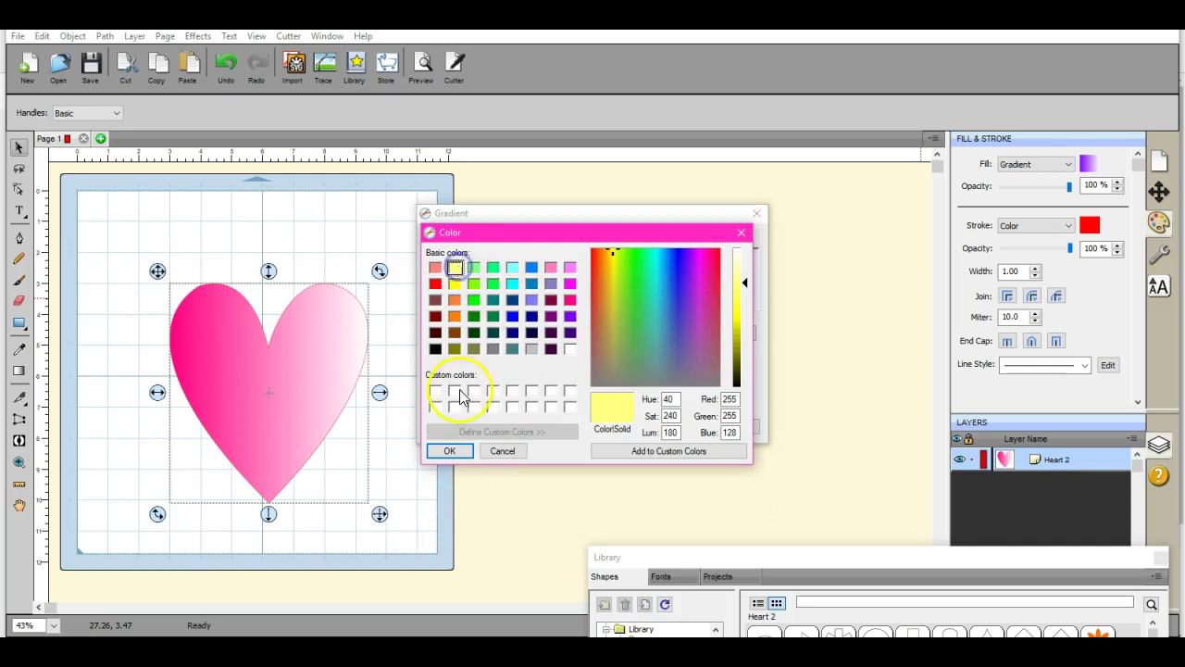
click(454, 451)
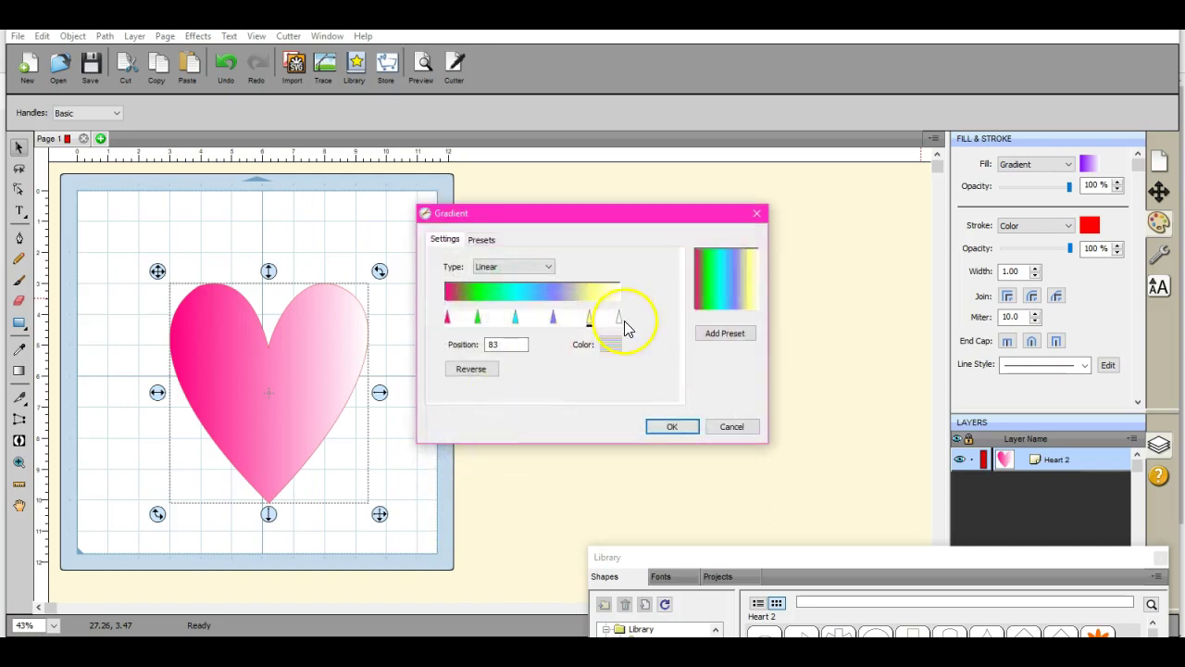
click(619, 319)
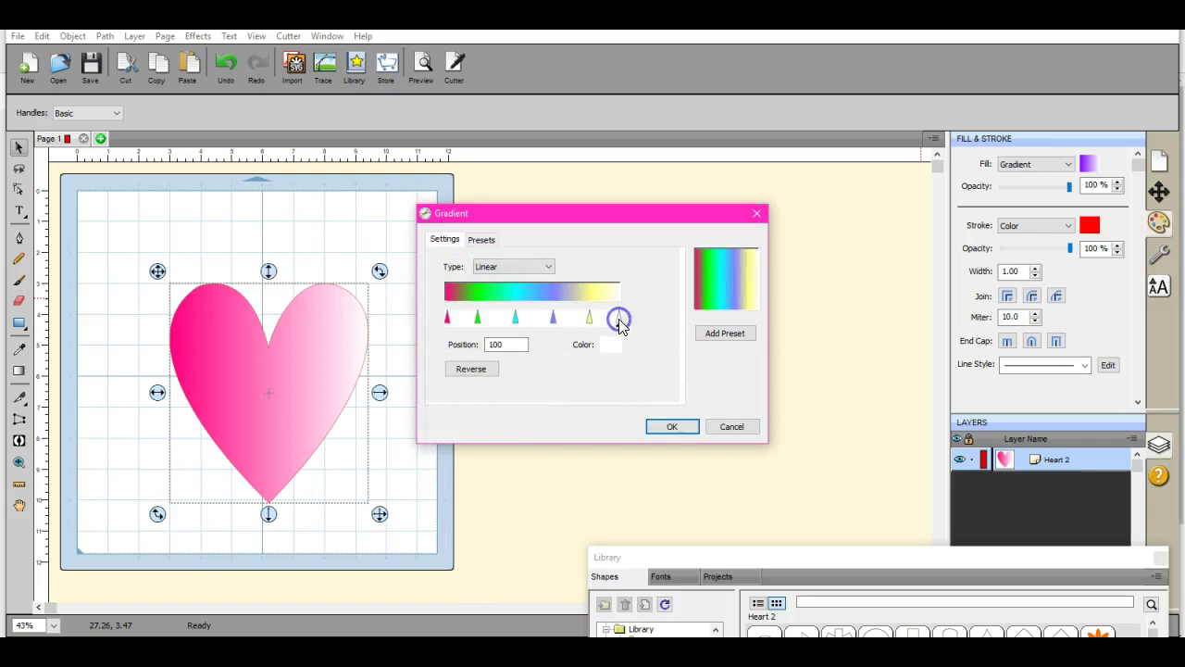
click(610, 352)
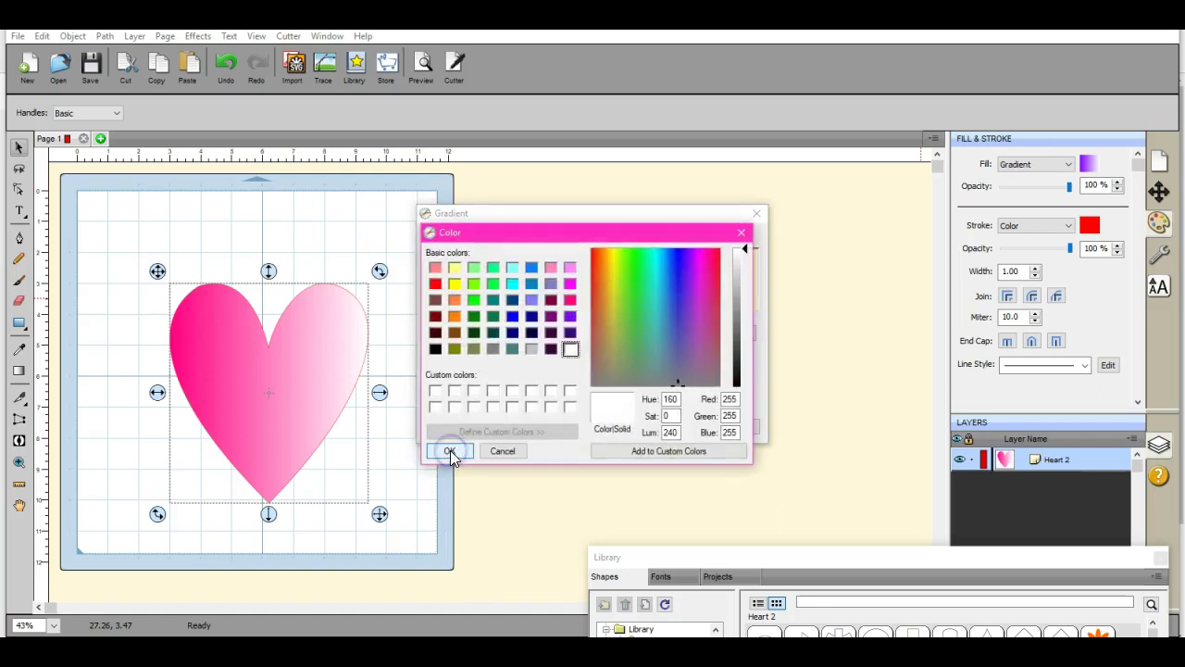
click(513, 315)
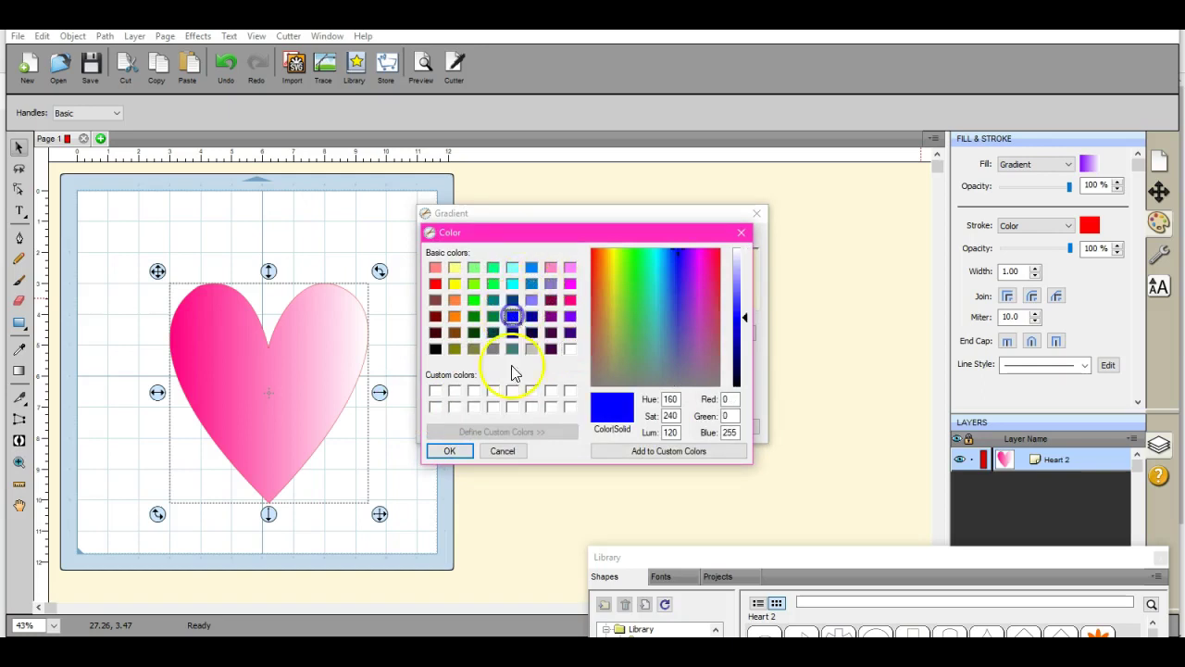
click(457, 458)
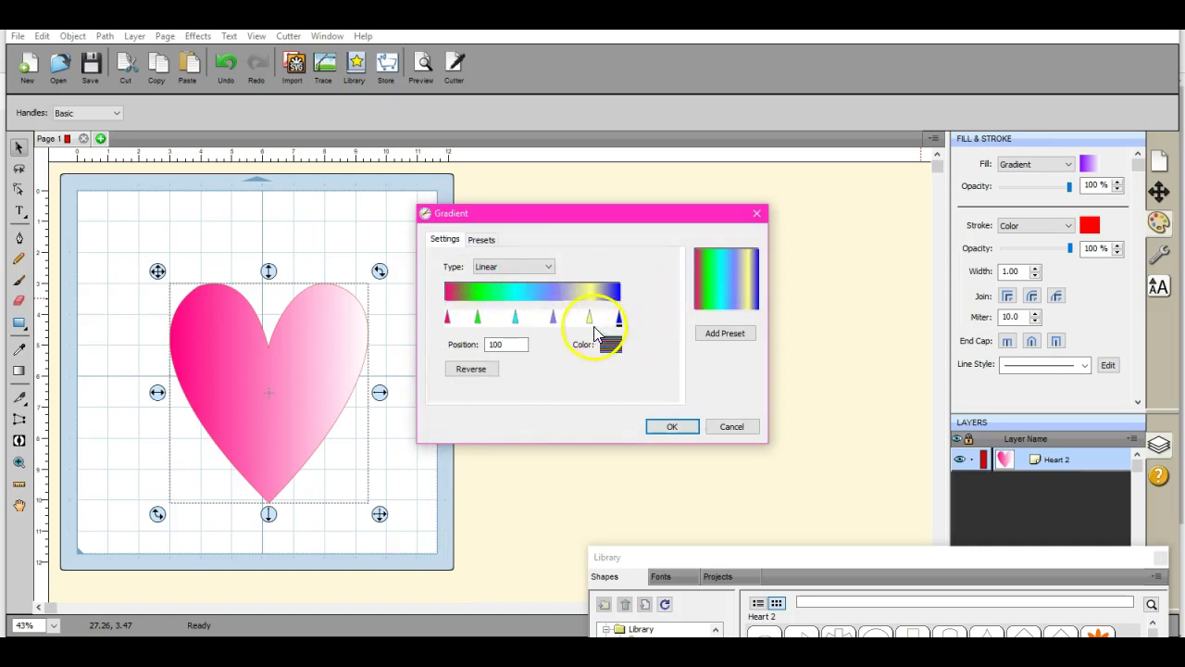
Slide the yellow stop to 56, switch the gradient type to Radial, and apply it.
drag(590, 318, 518, 321)
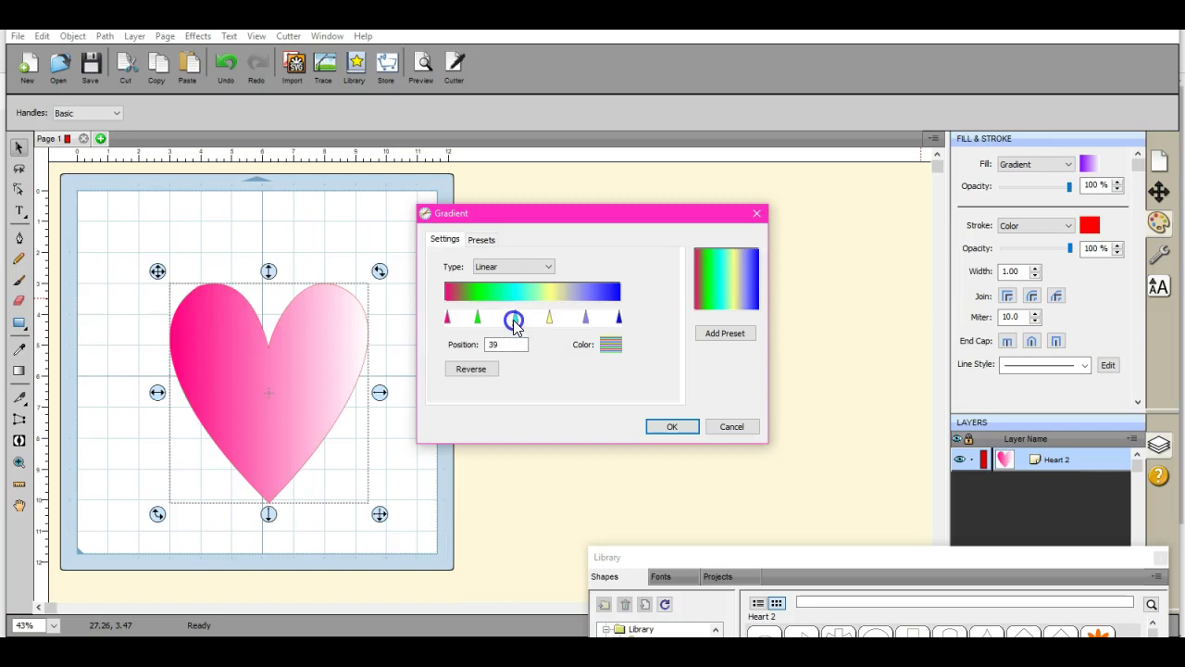
click(476, 320)
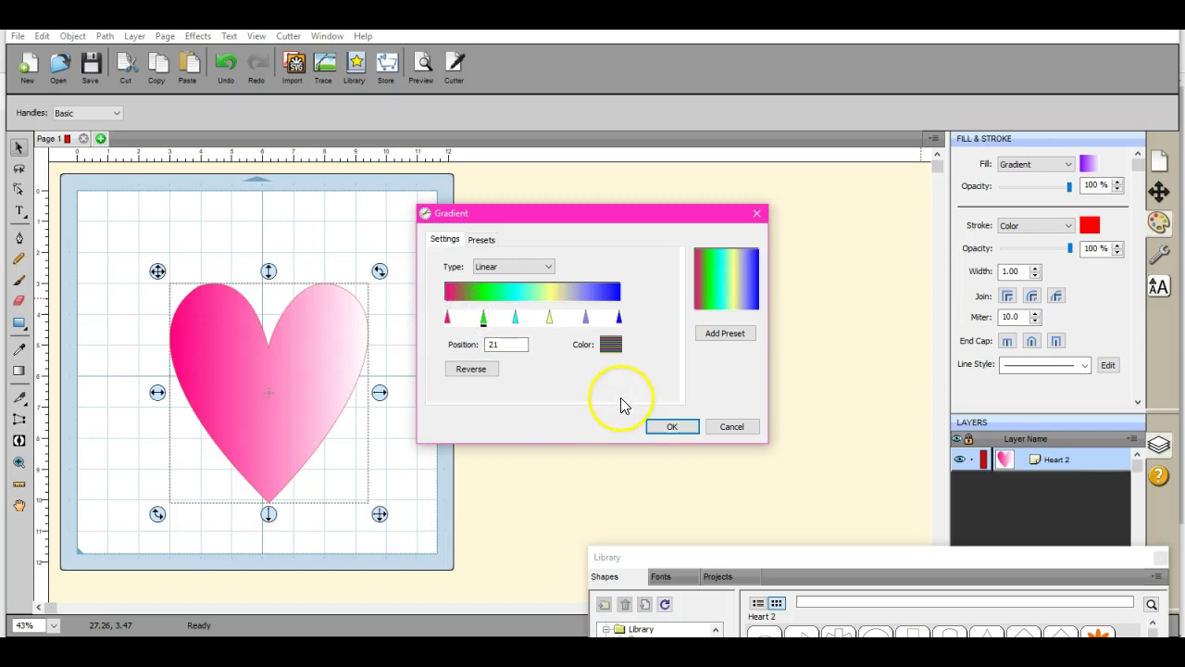
click(472, 370)
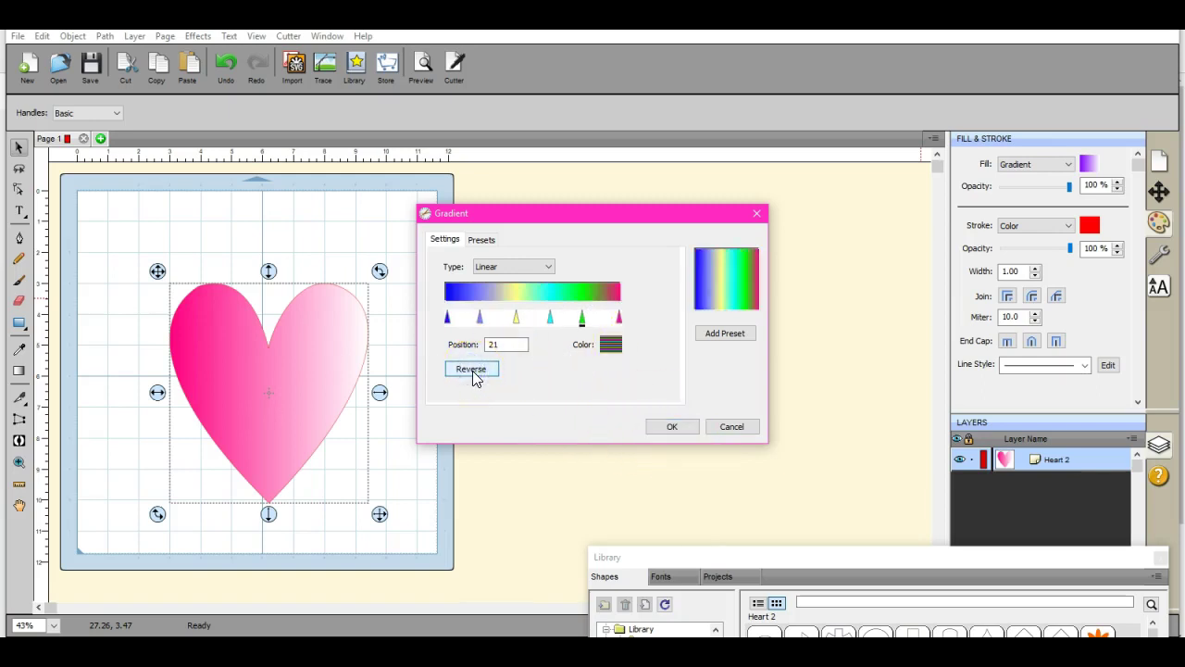
click(472, 370)
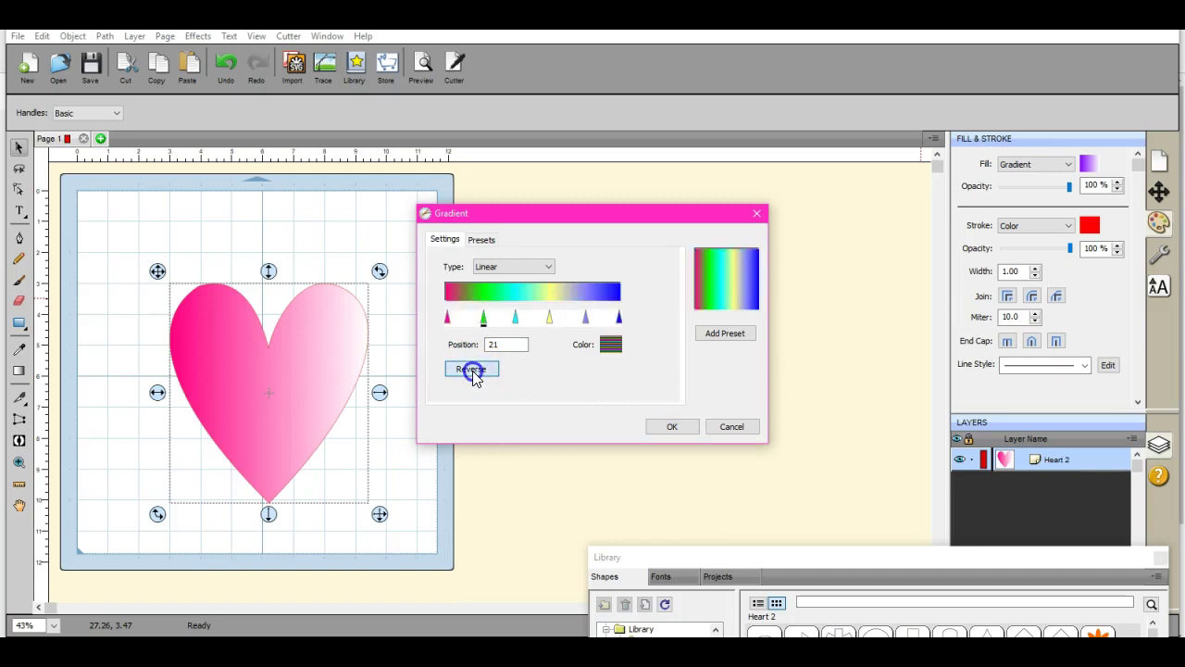
click(548, 270)
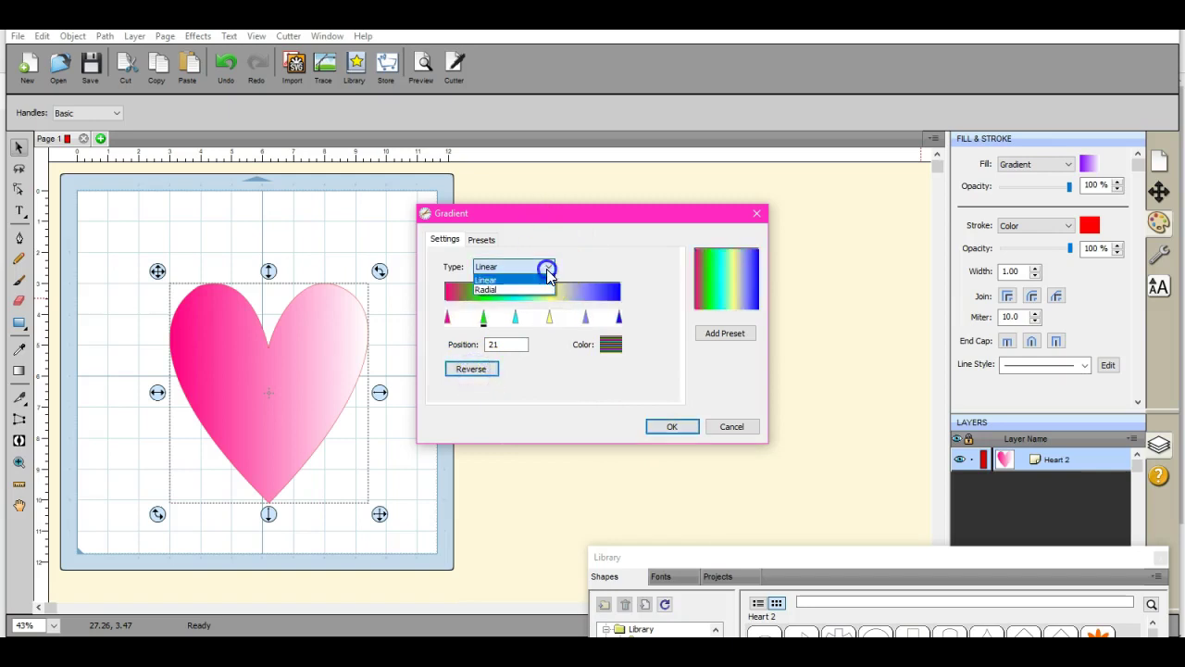
click(542, 292)
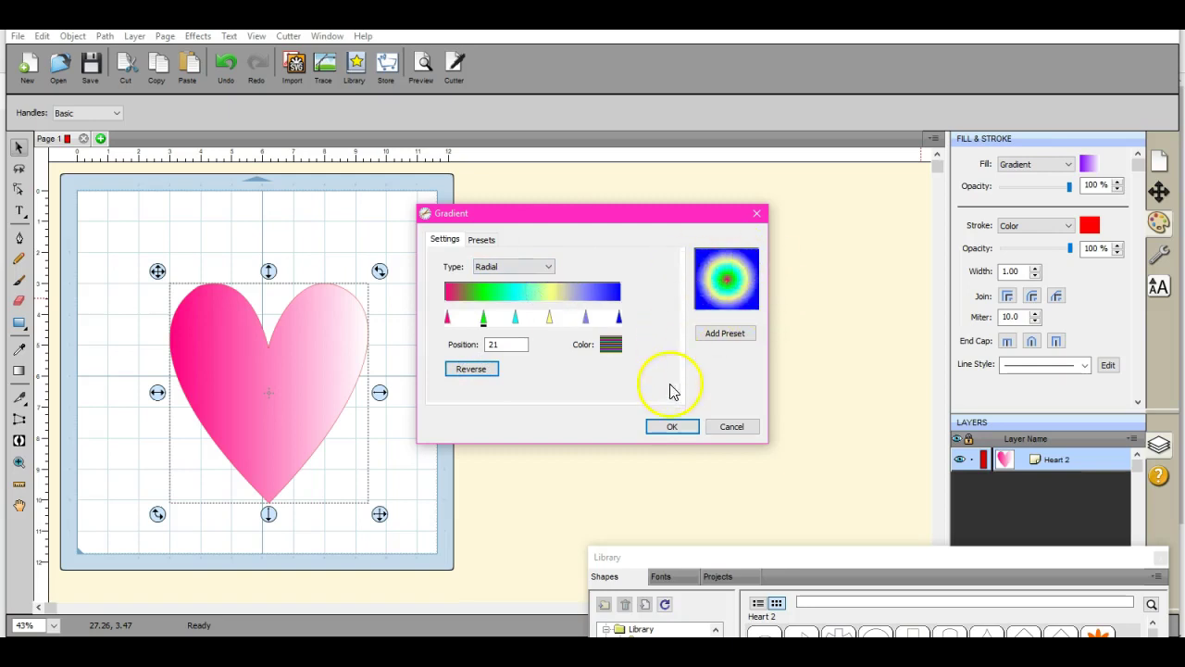
click(672, 428)
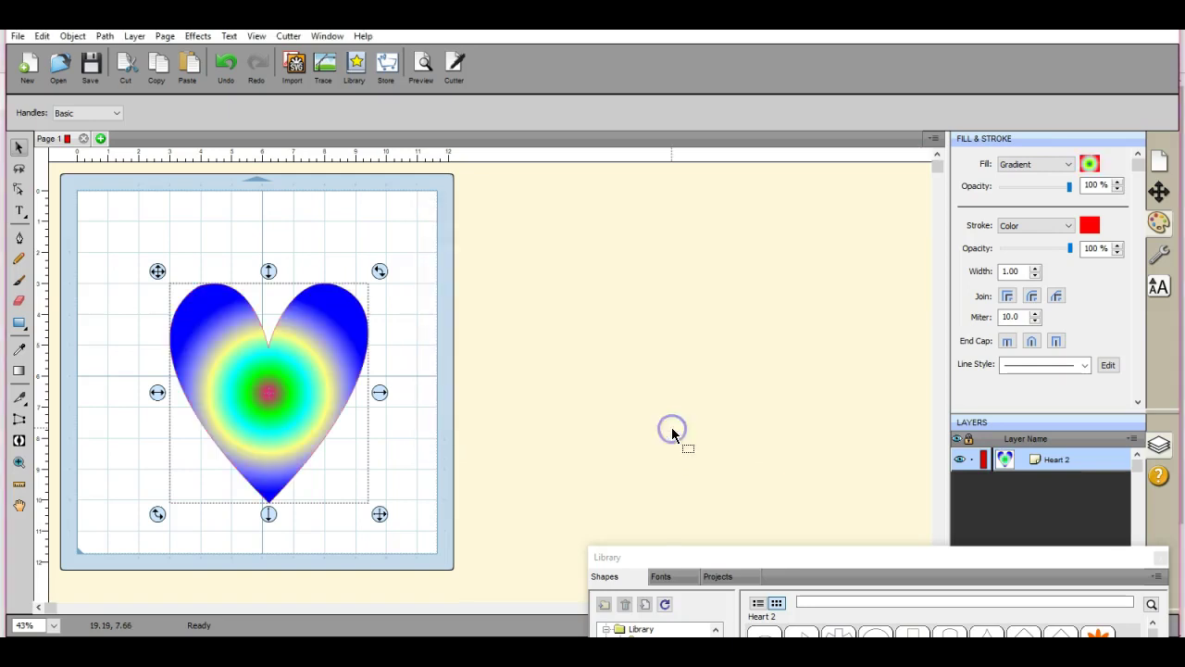
Save the radial rainbow gradient as preset 'circlerainbow' and close the Gradient dialog.
click(1089, 167)
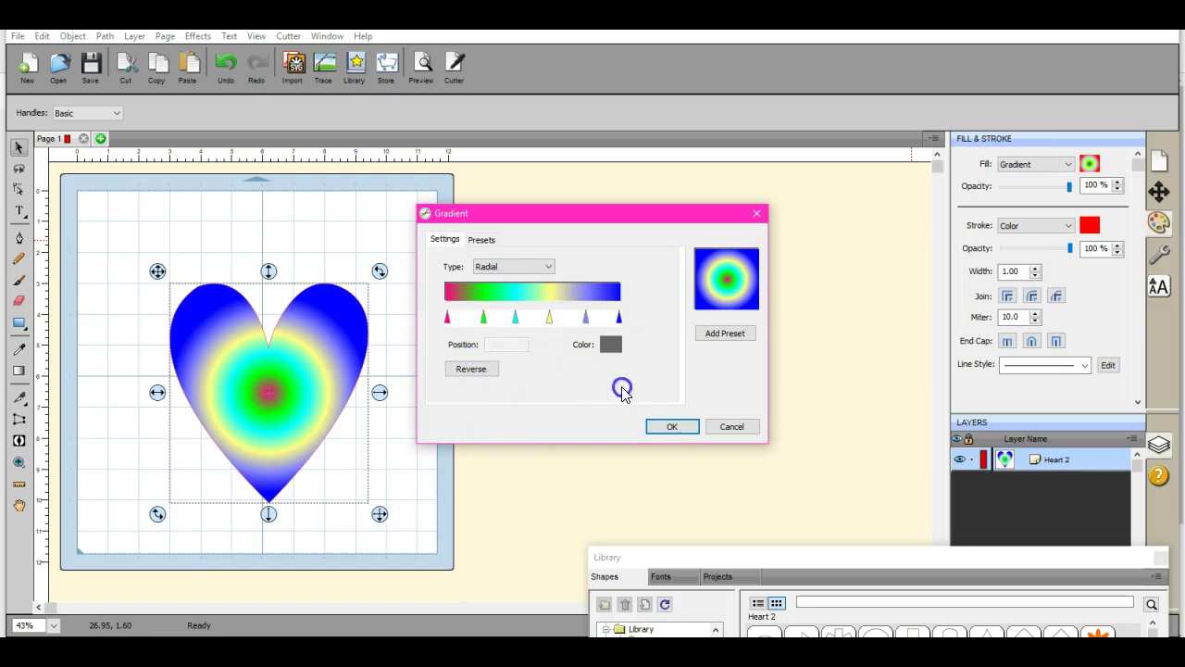
click(728, 334)
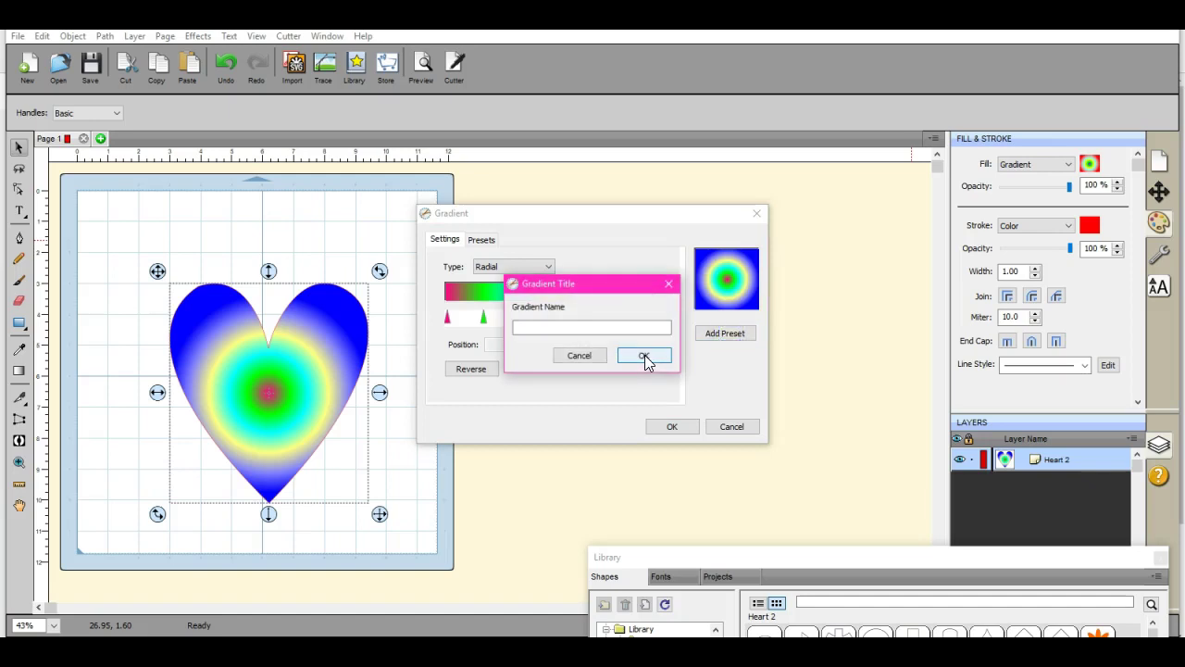
click(518, 322)
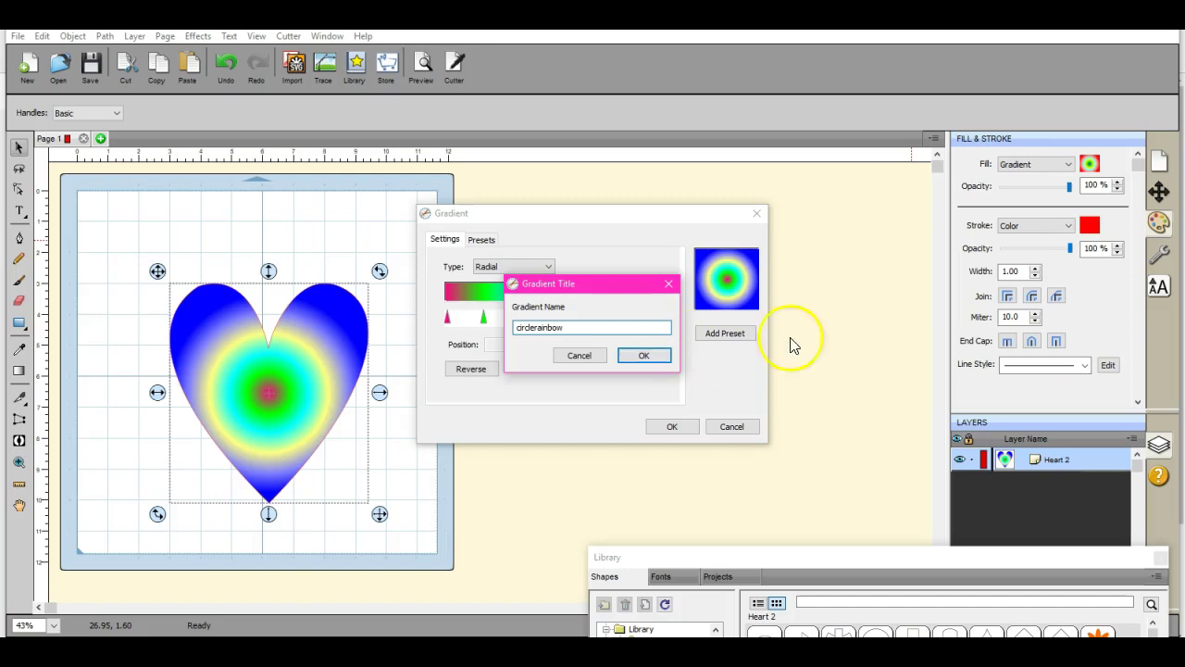
click(646, 357)
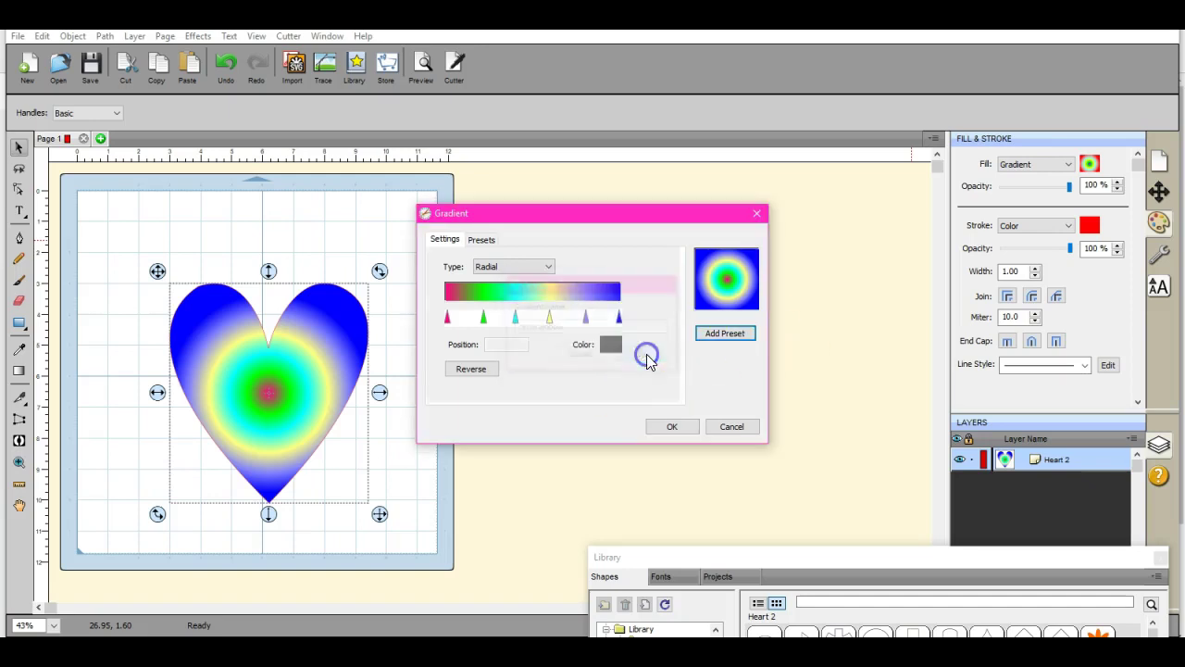
click(673, 426)
click(670, 422)
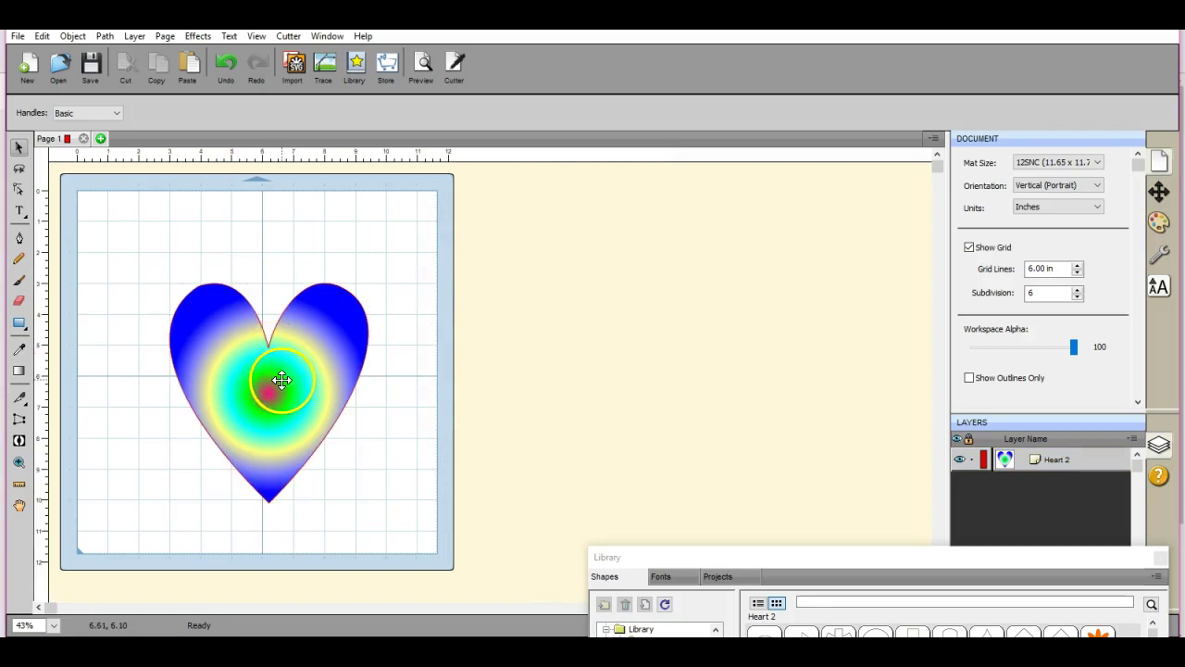
click(1162, 226)
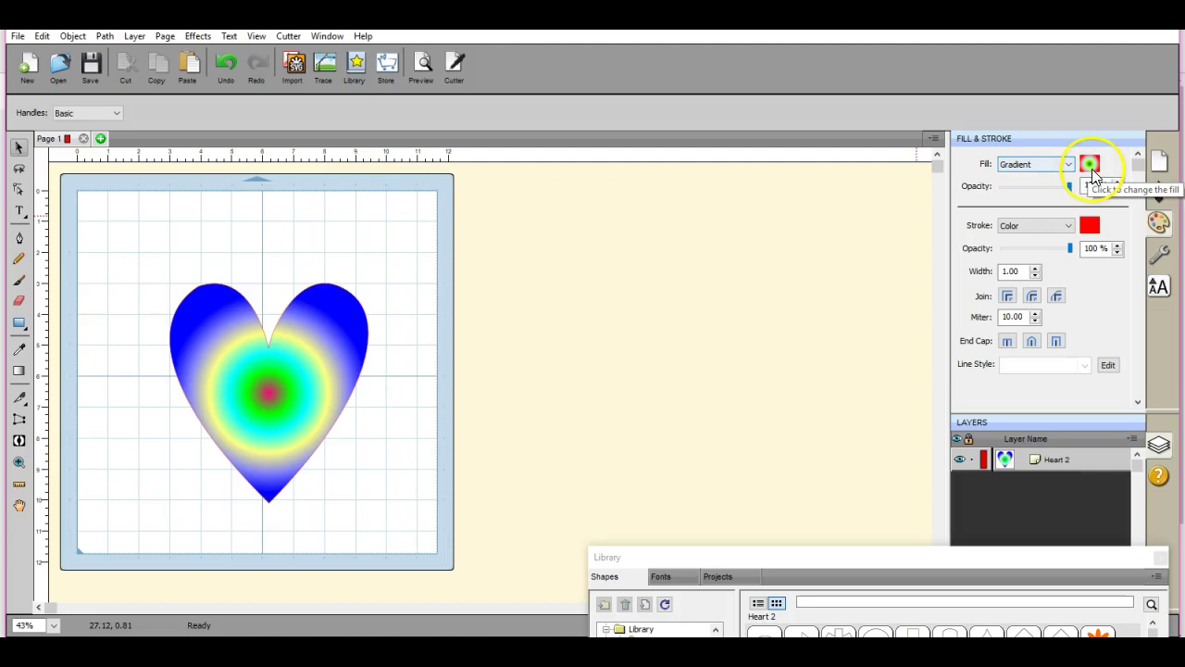
click(1091, 167)
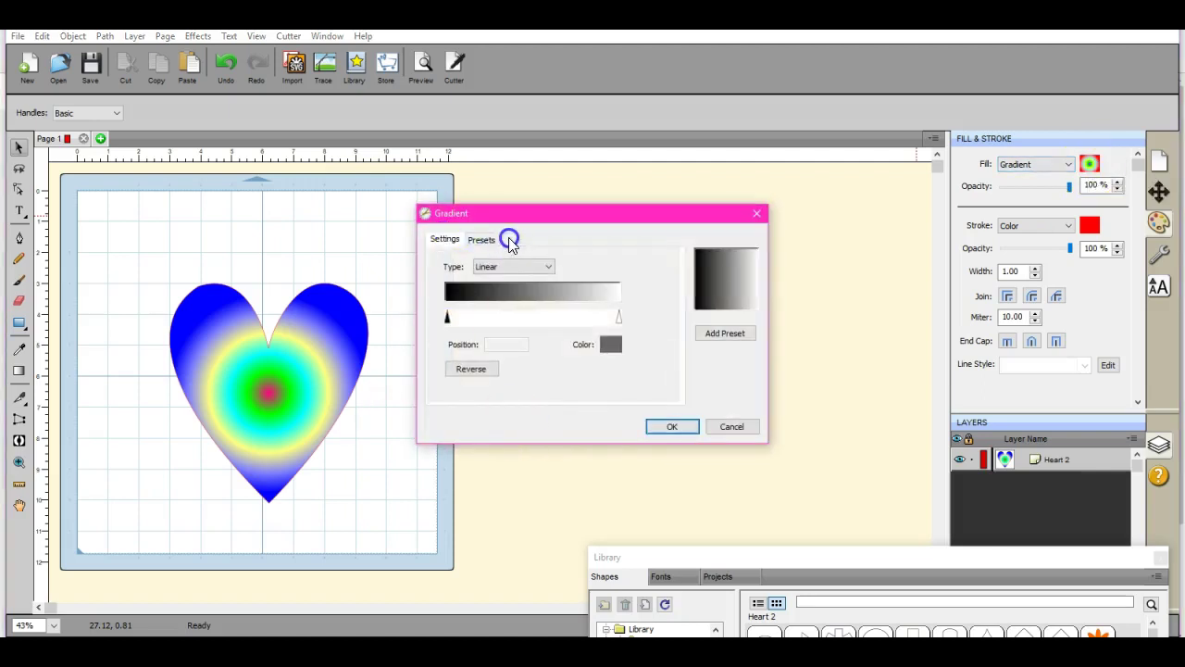
click(486, 241)
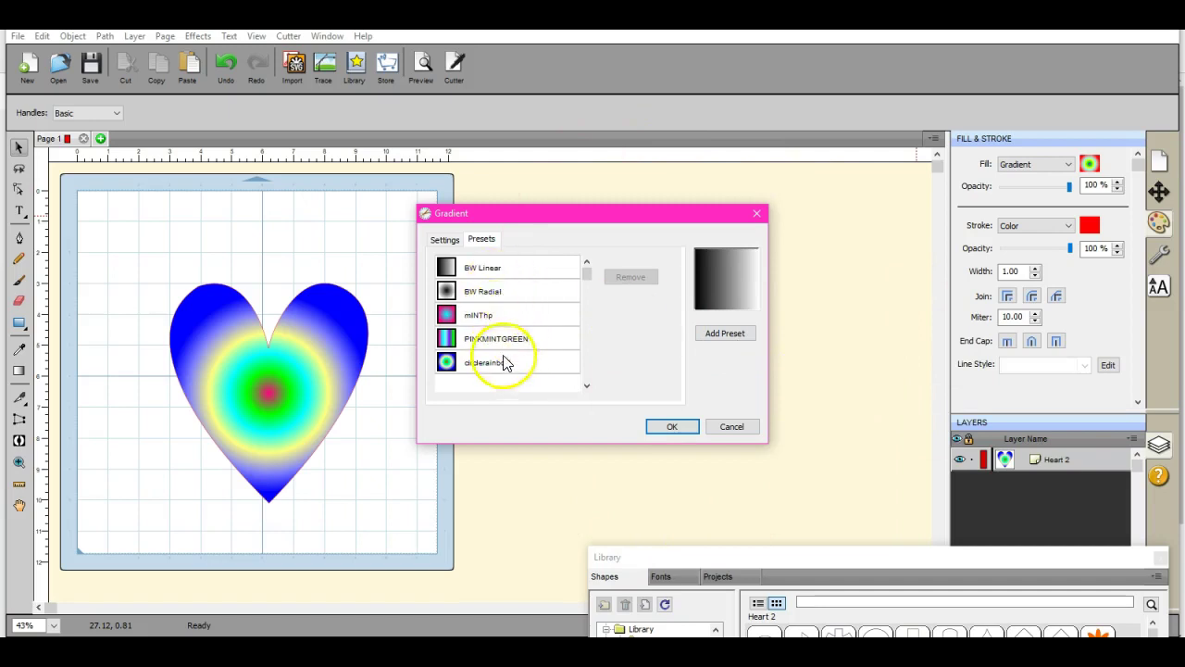
click(724, 431)
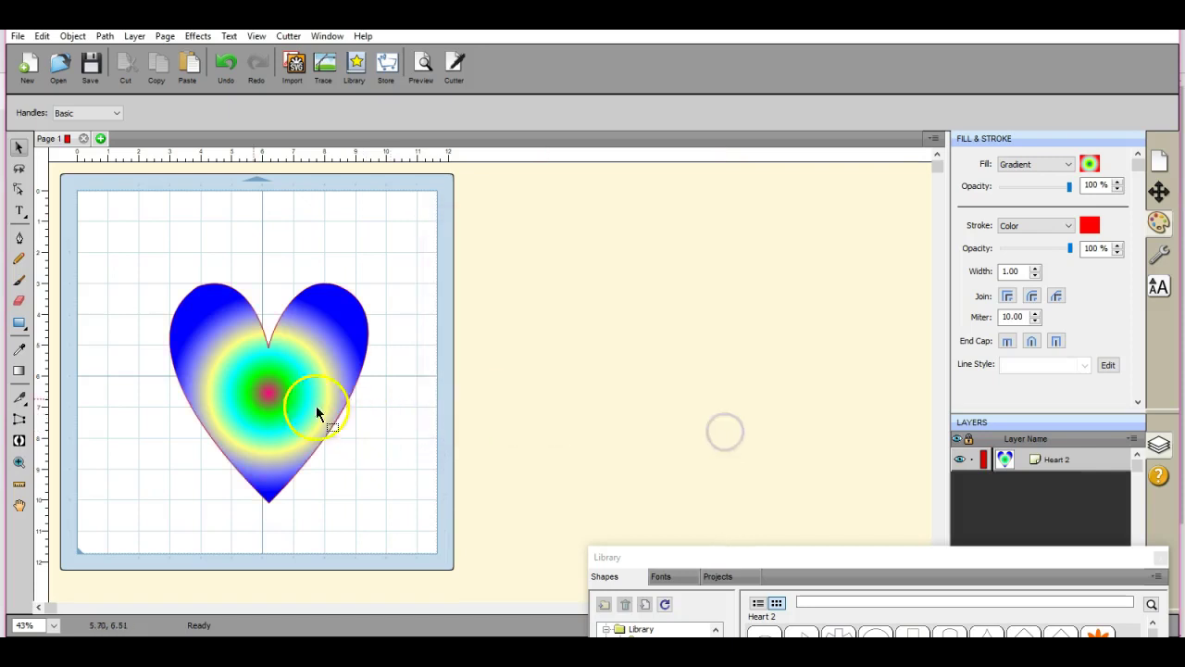
click(19, 397)
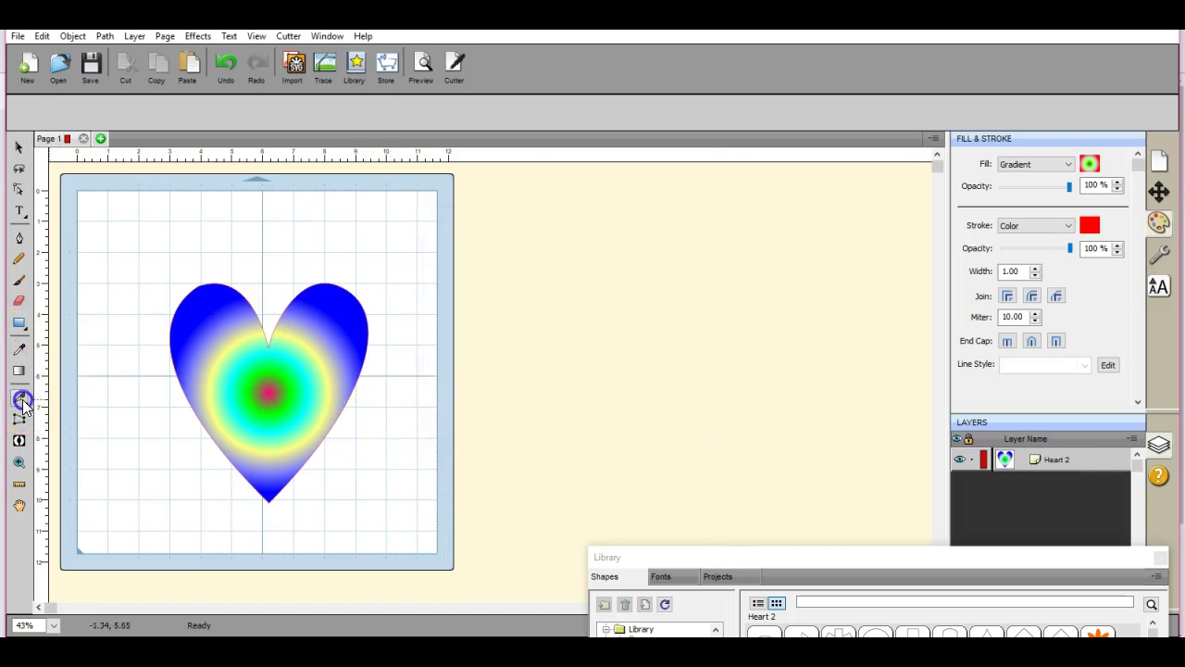
drag(165, 301, 369, 463)
click(124, 220)
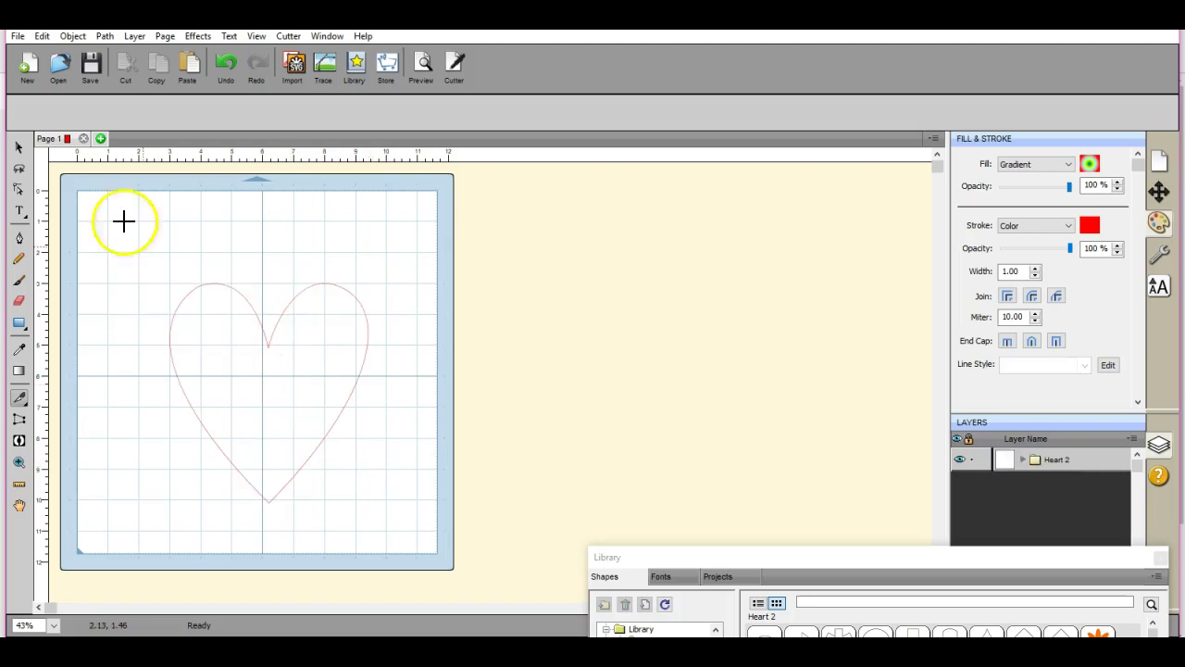
click(82, 359)
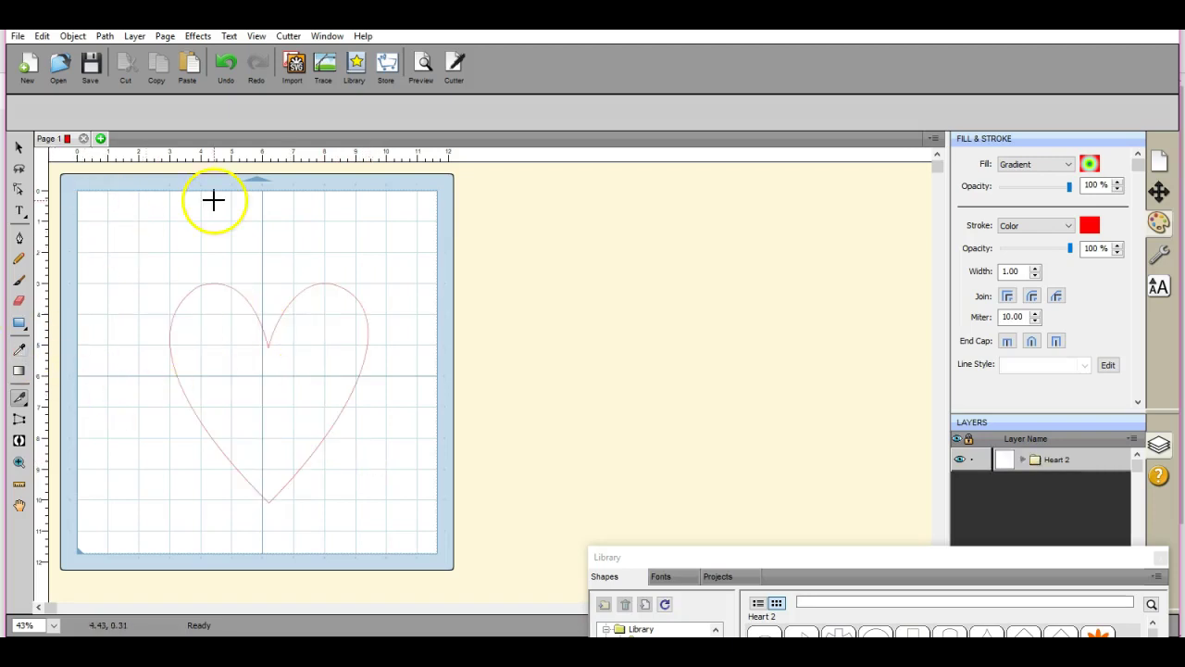
click(231, 59)
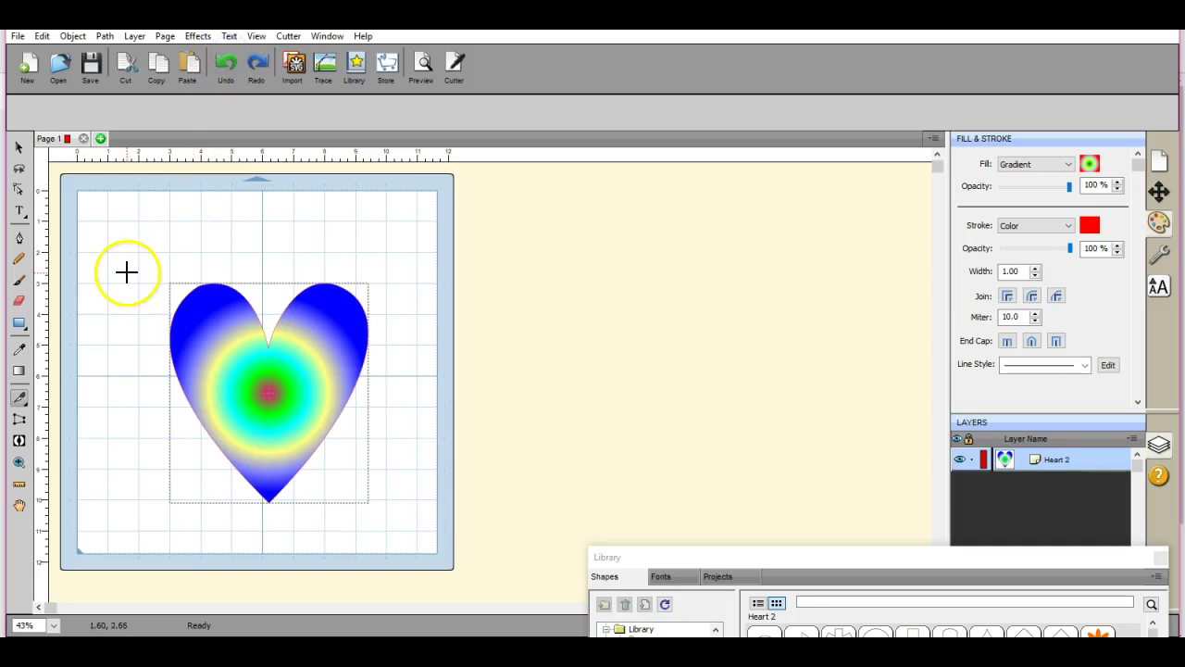
click(19, 383)
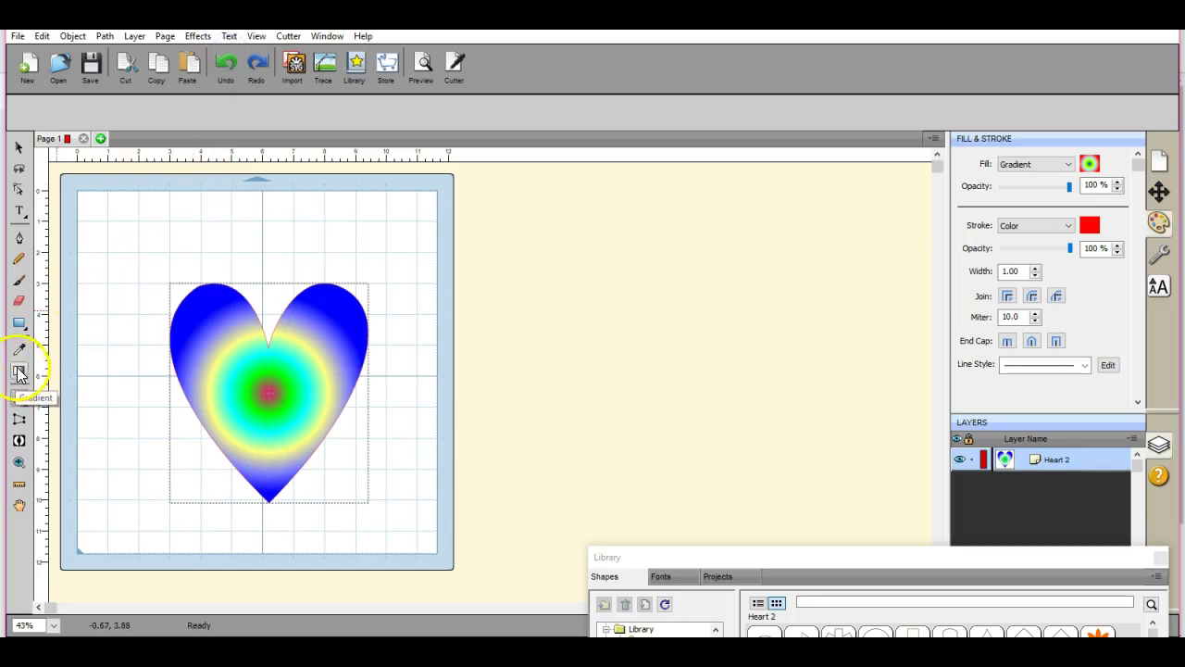
Redraw the heart's gradient horizontally, sweeping from green on the left to blue on the right.
click(19, 371)
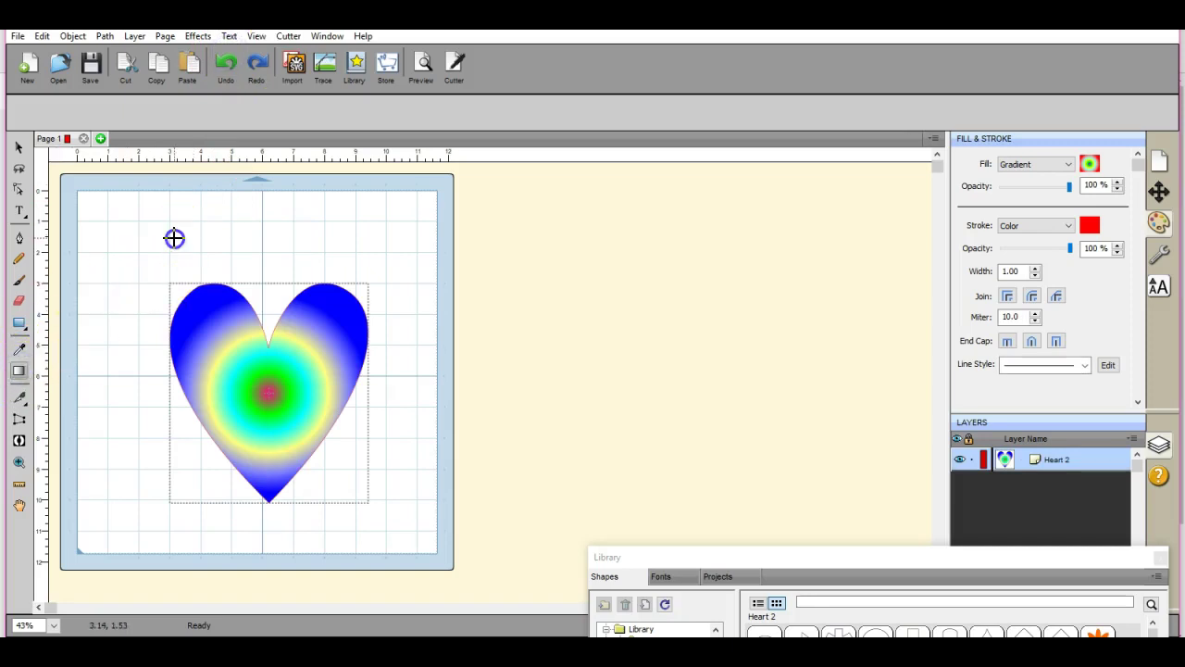
drag(175, 235, 400, 490)
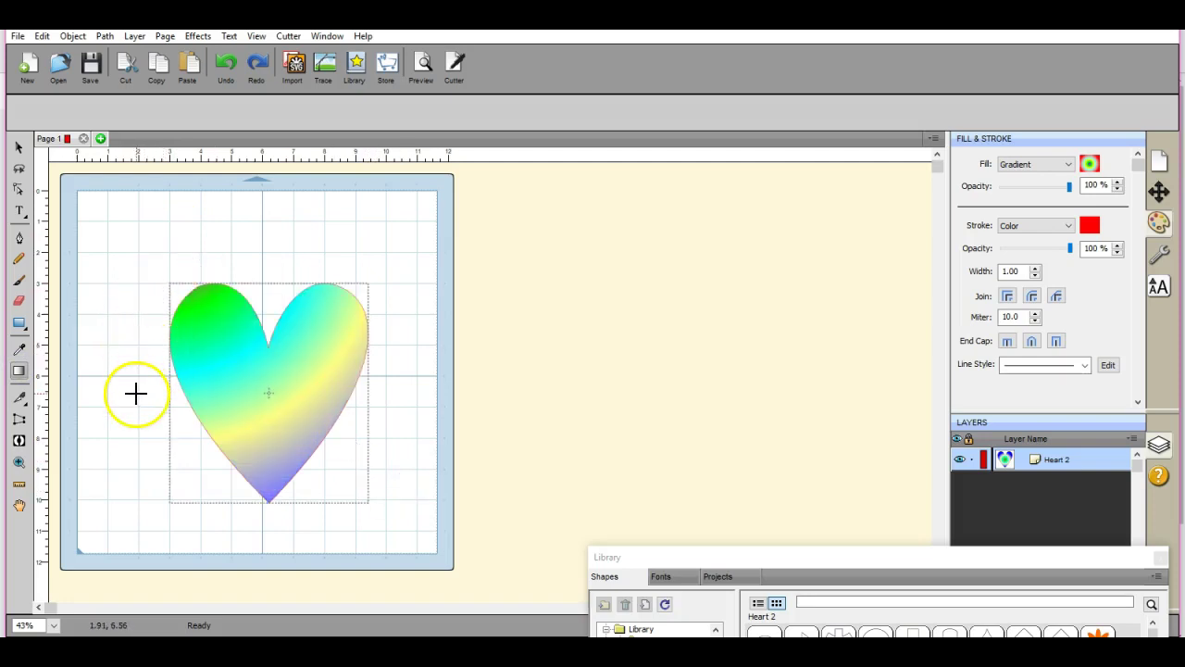
drag(136, 394, 400, 424)
click(245, 365)
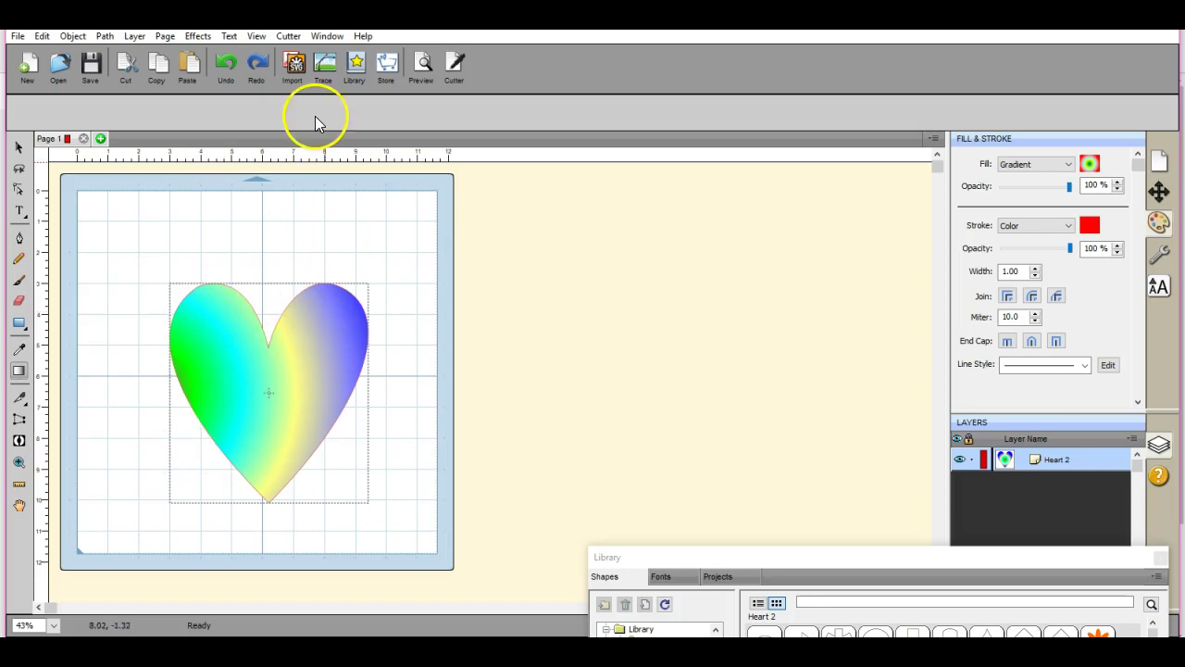
Set preview to printable only, hiding cut lines, draw lines, pen colours and registration marks.
click(424, 67)
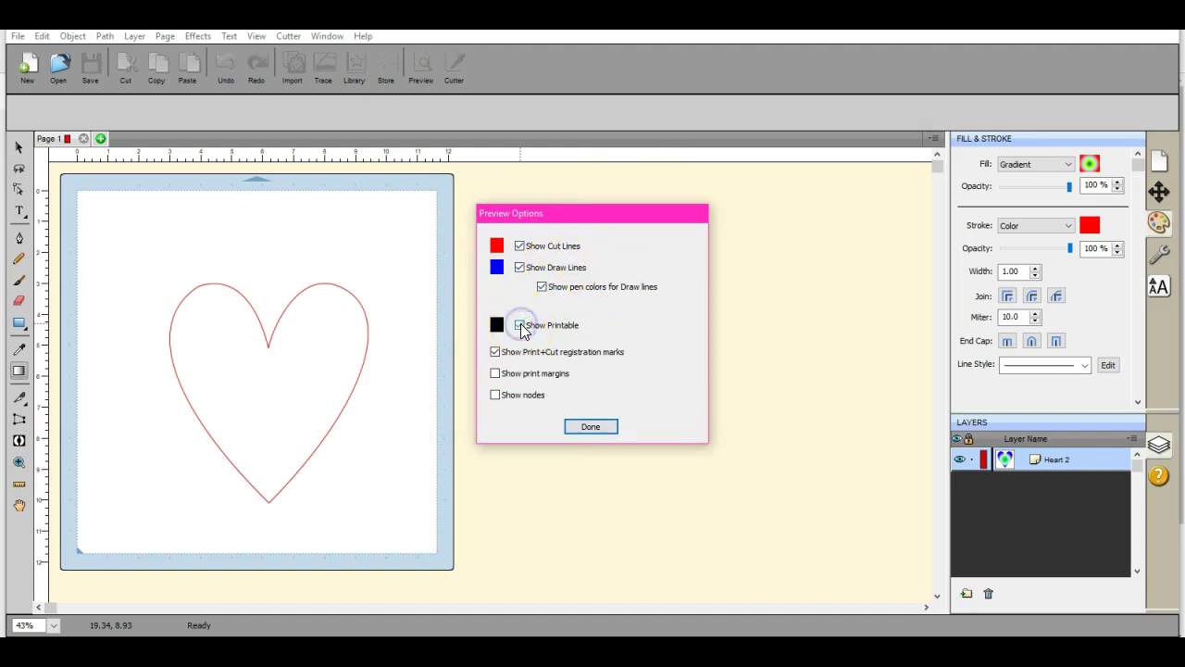
click(495, 352)
click(543, 287)
click(521, 267)
click(520, 245)
click(591, 427)
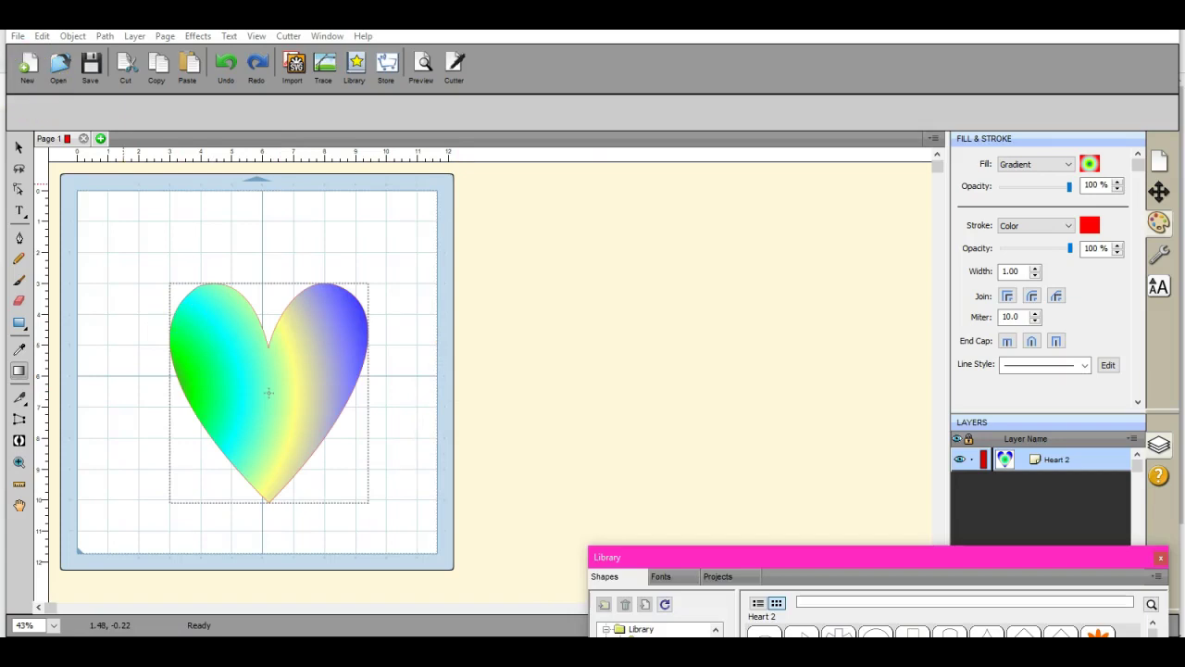
Export the gradient heart as 'heart' PNG at 96 DPI into the FaceBook Page Files folder.
click(17, 37)
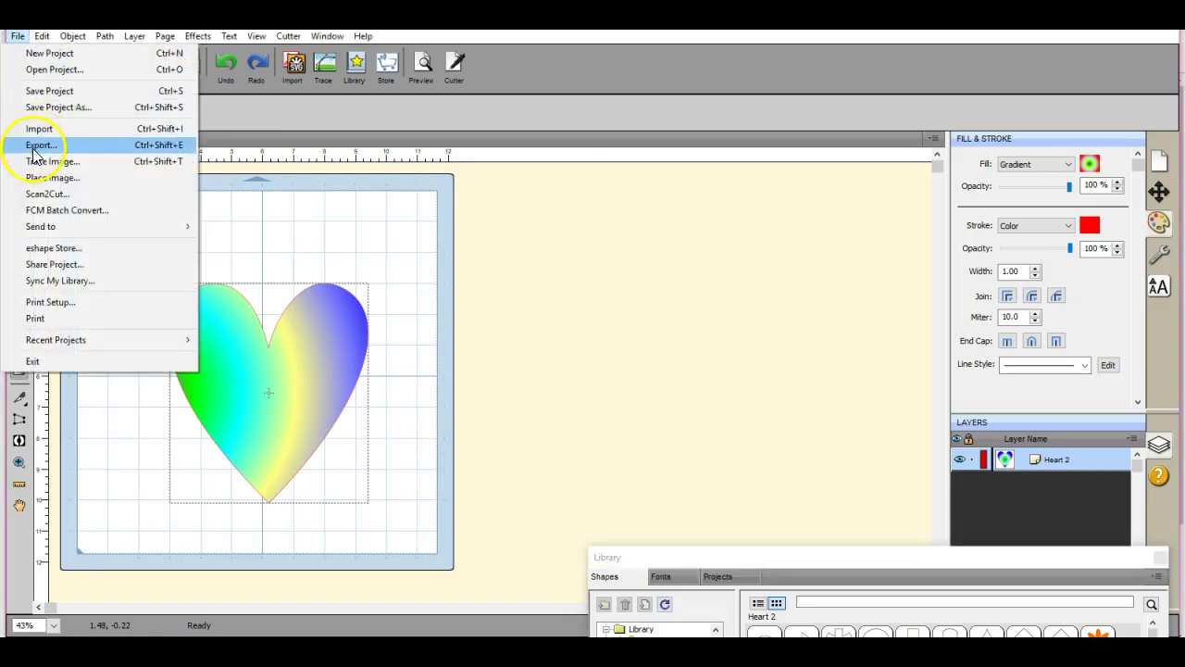
click(33, 149)
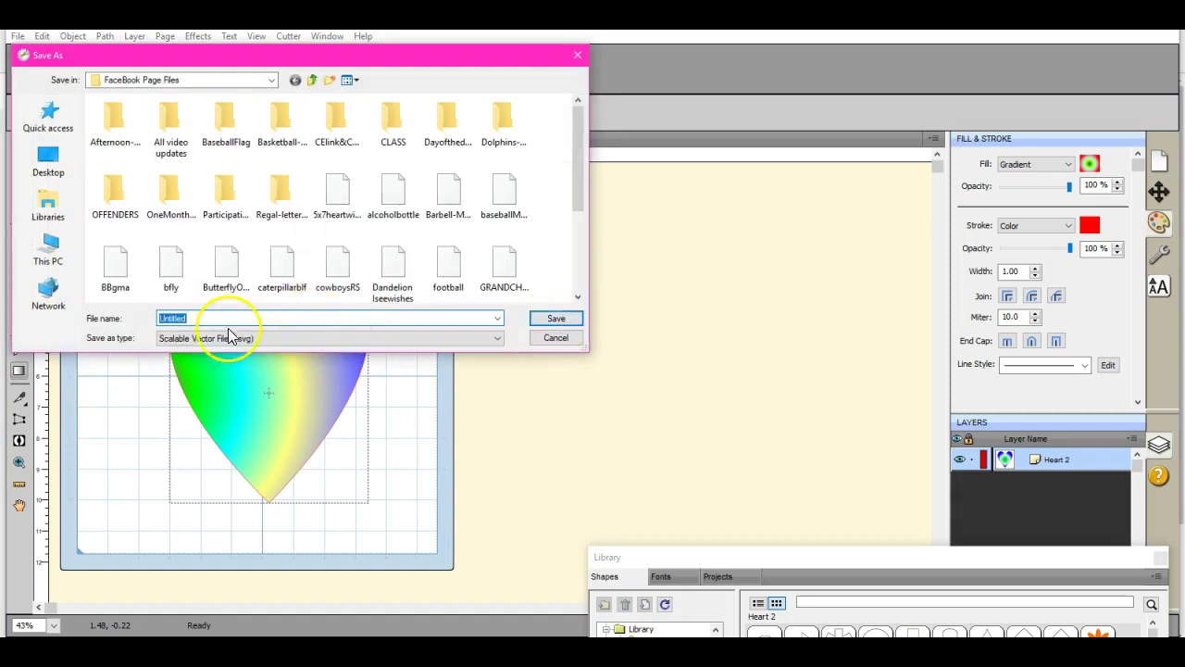
click(273, 82)
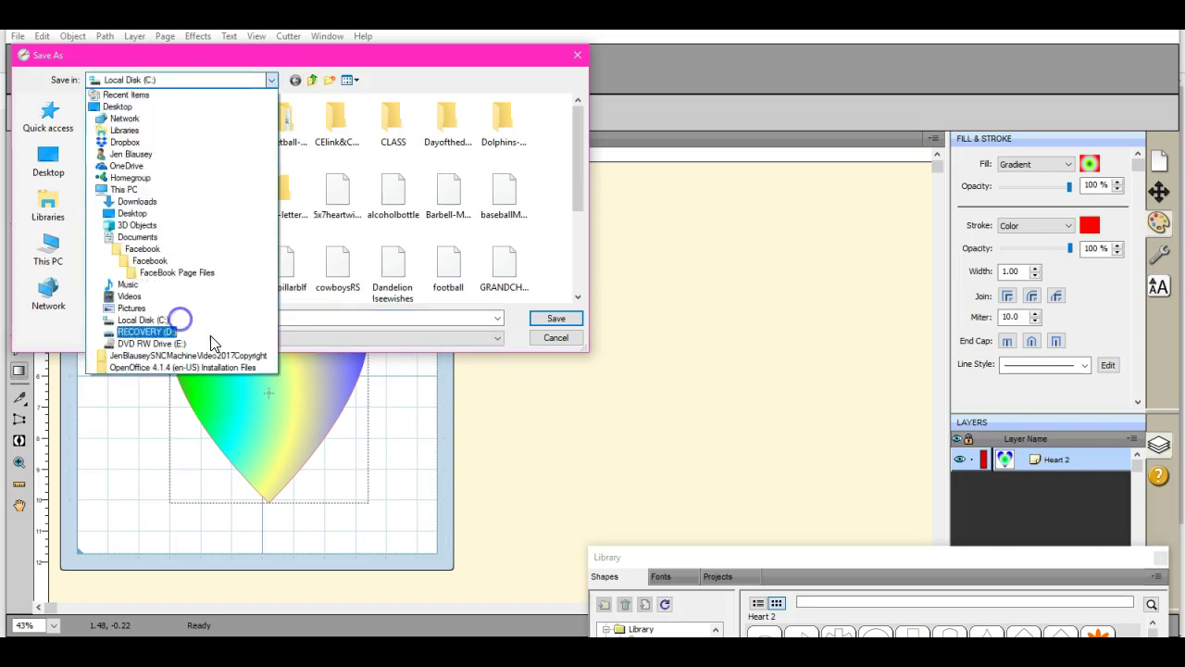
click(346, 340)
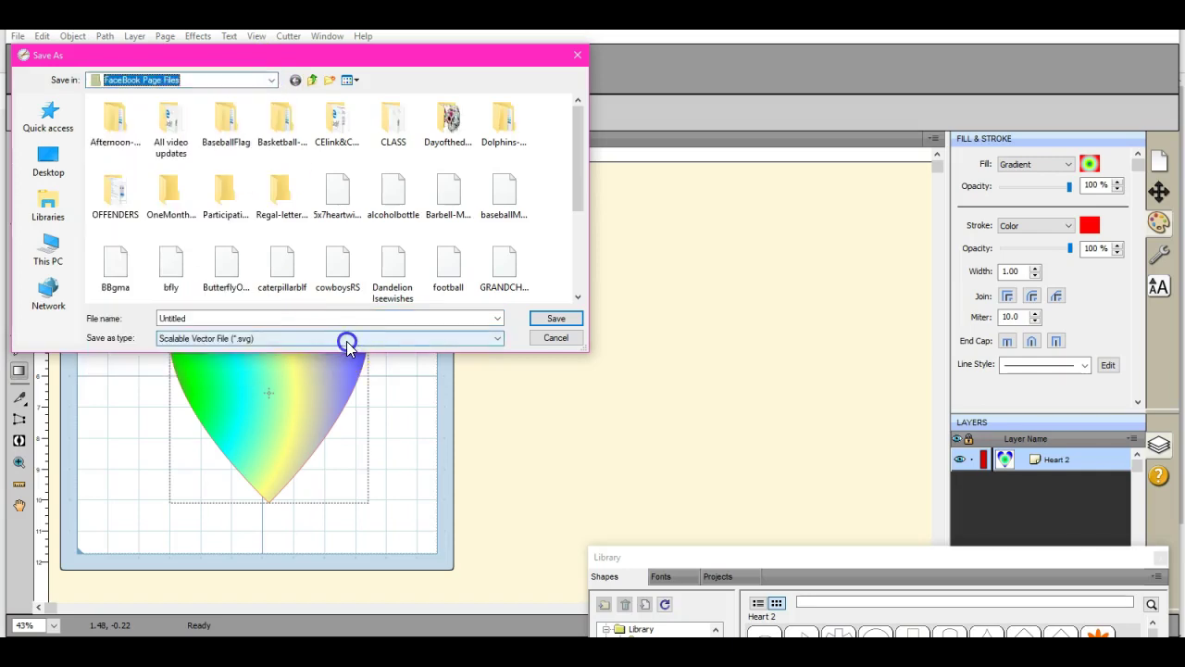
click(347, 341)
click(335, 382)
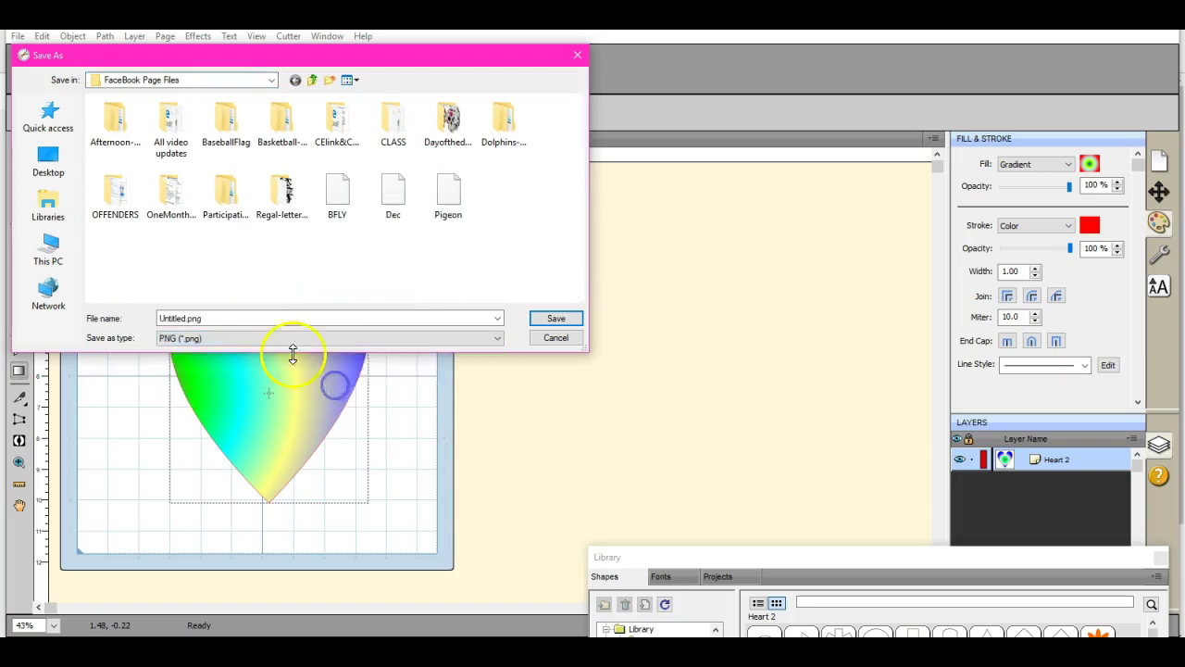
double_click(228, 320)
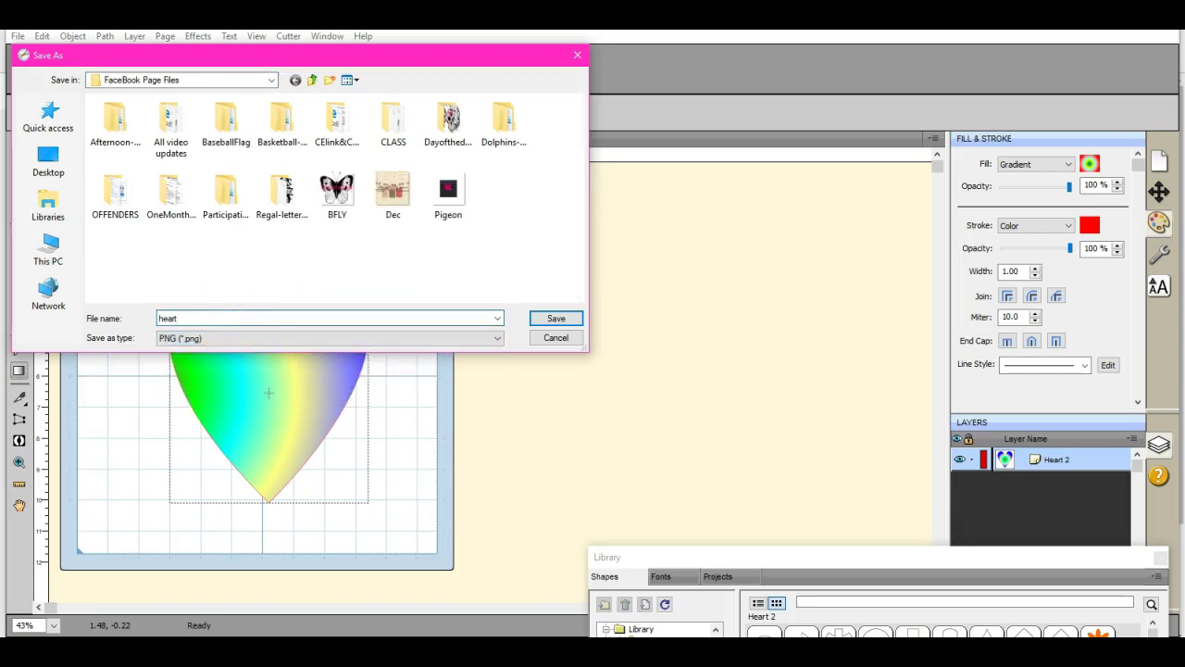
key(Return)
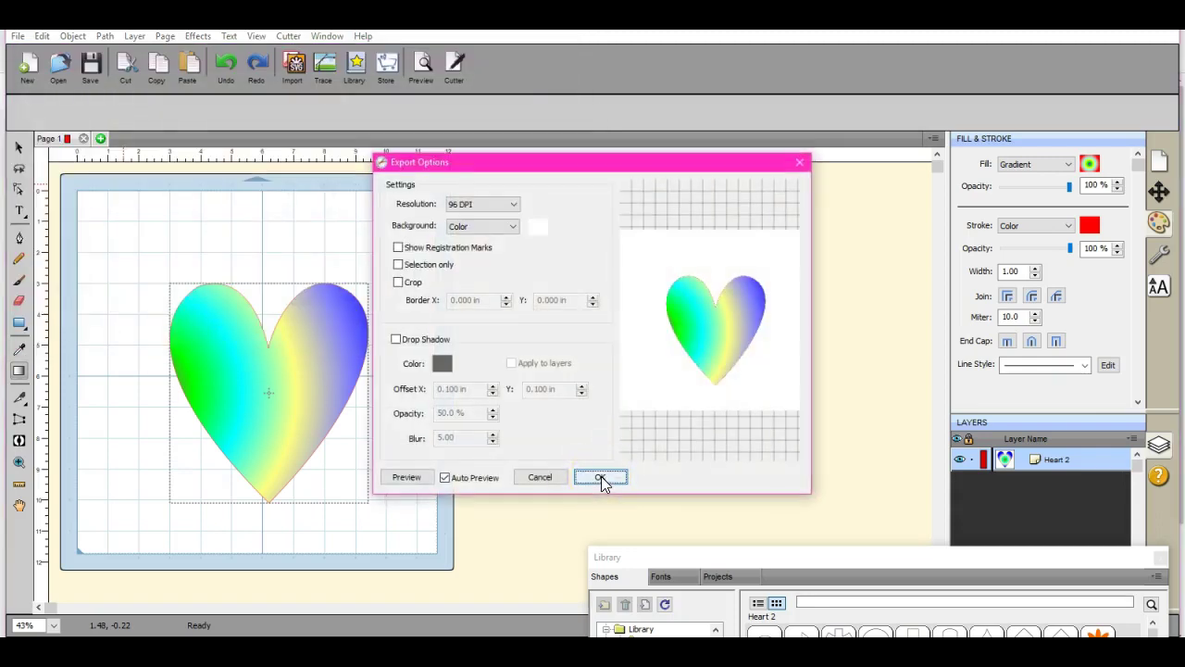
click(601, 476)
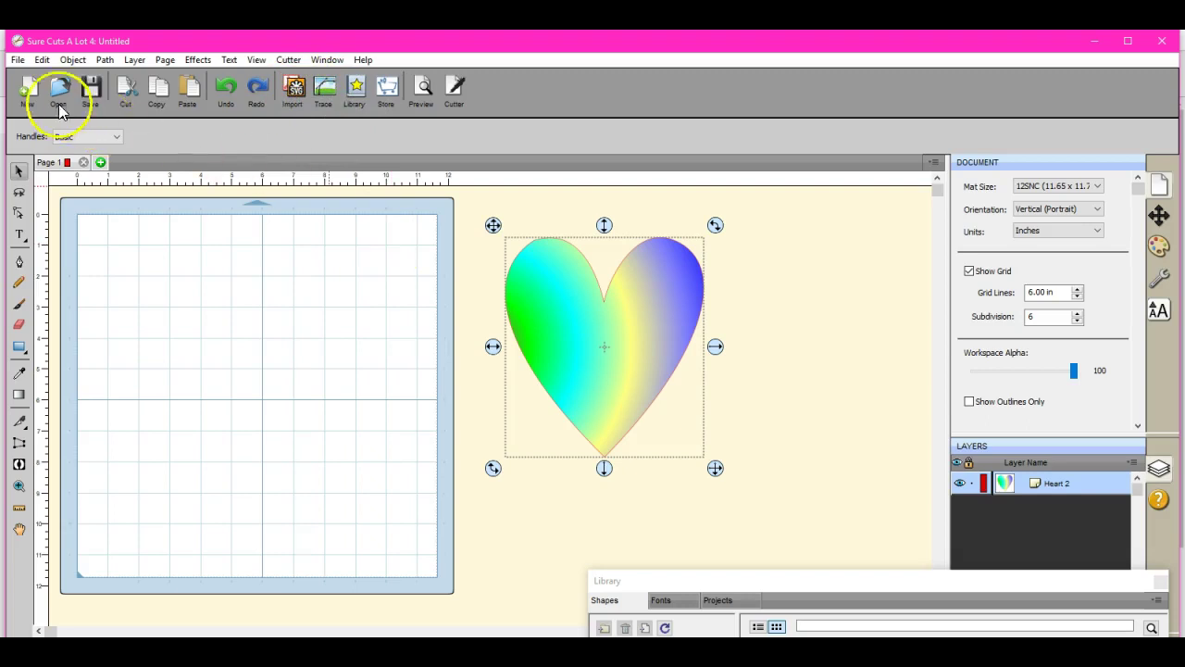
Place the heart PNG from the FaceBook Page Files folder with File > Place Image.
click(17, 60)
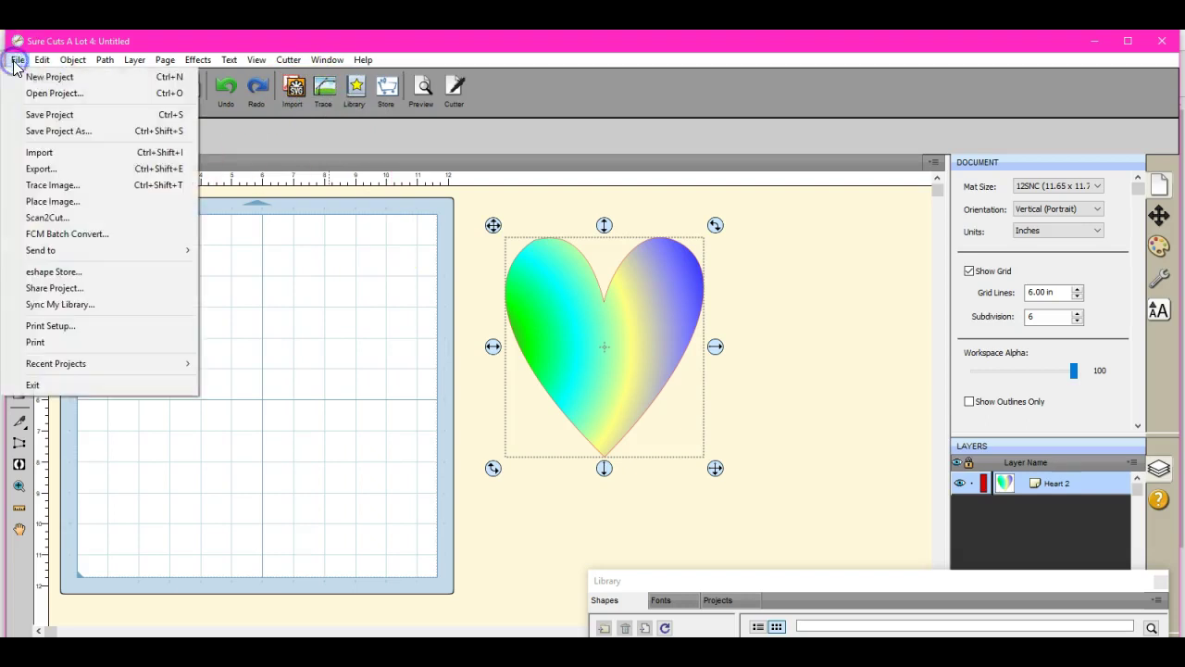
click(34, 206)
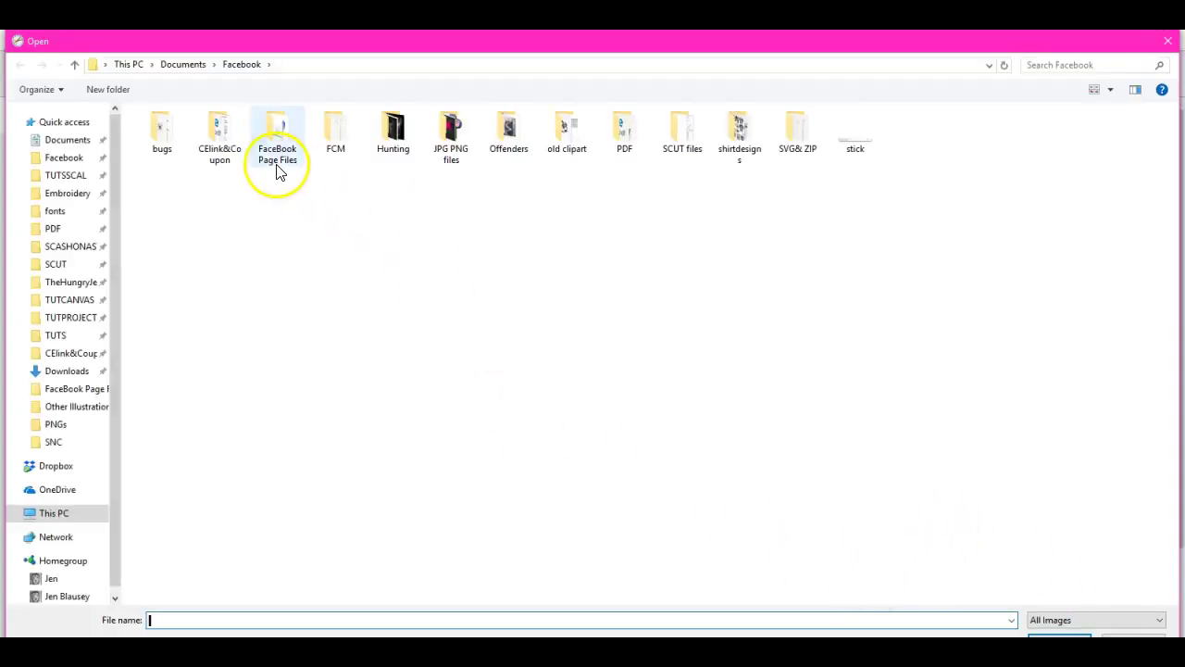
double_click(282, 132)
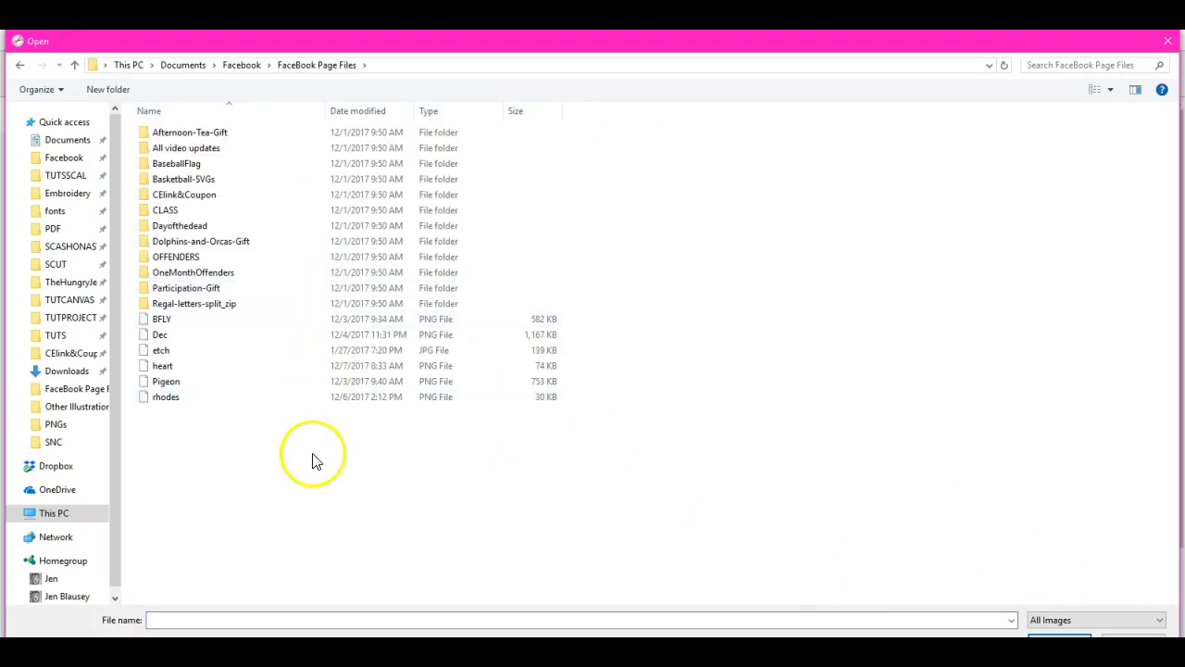
double_click(299, 368)
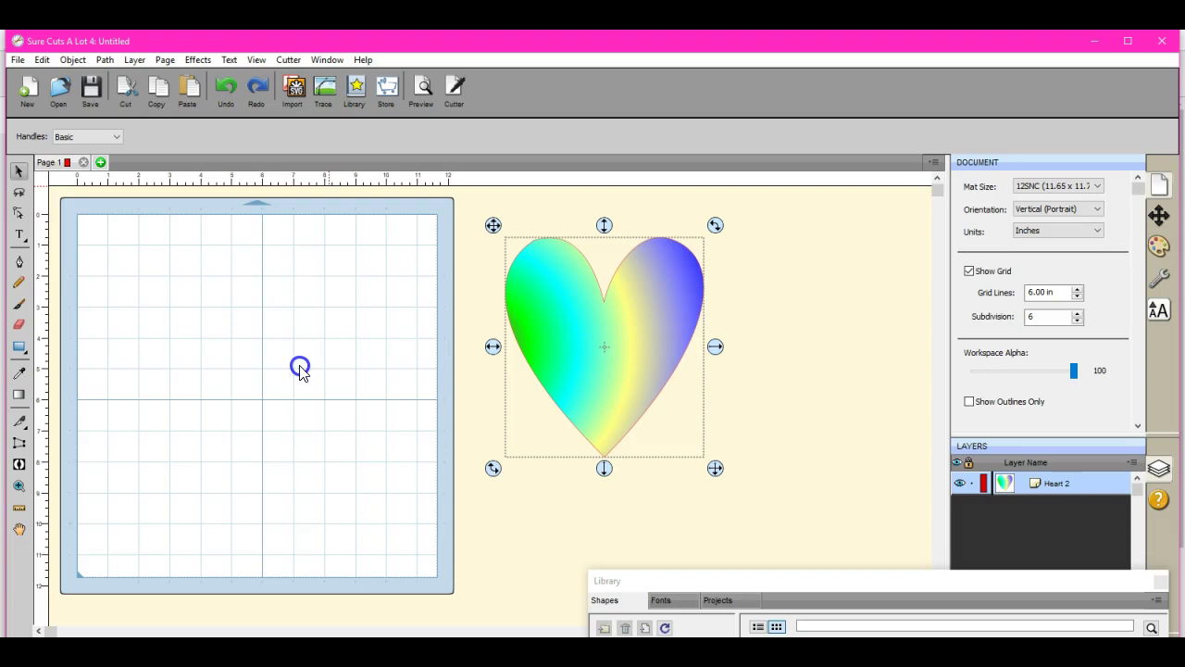
Move heart.png onto the mat and set Heart 2 over its upper-left area.
click(411, 529)
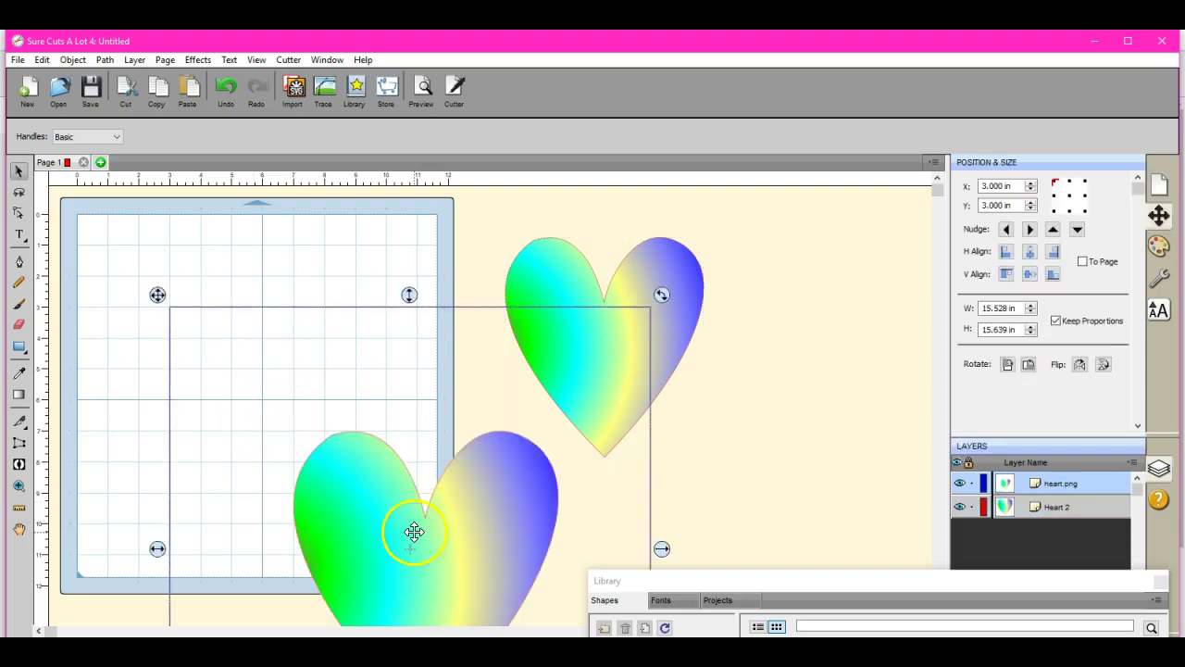
drag(412, 473, 302, 392)
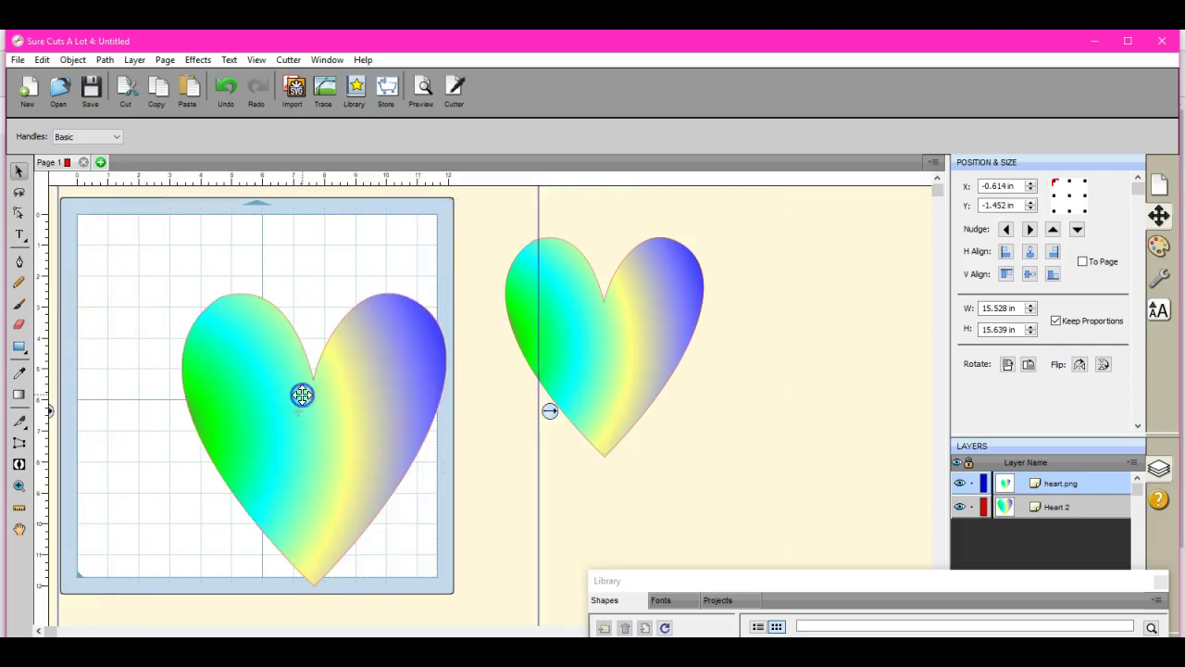
click(625, 331)
right_click(624, 331)
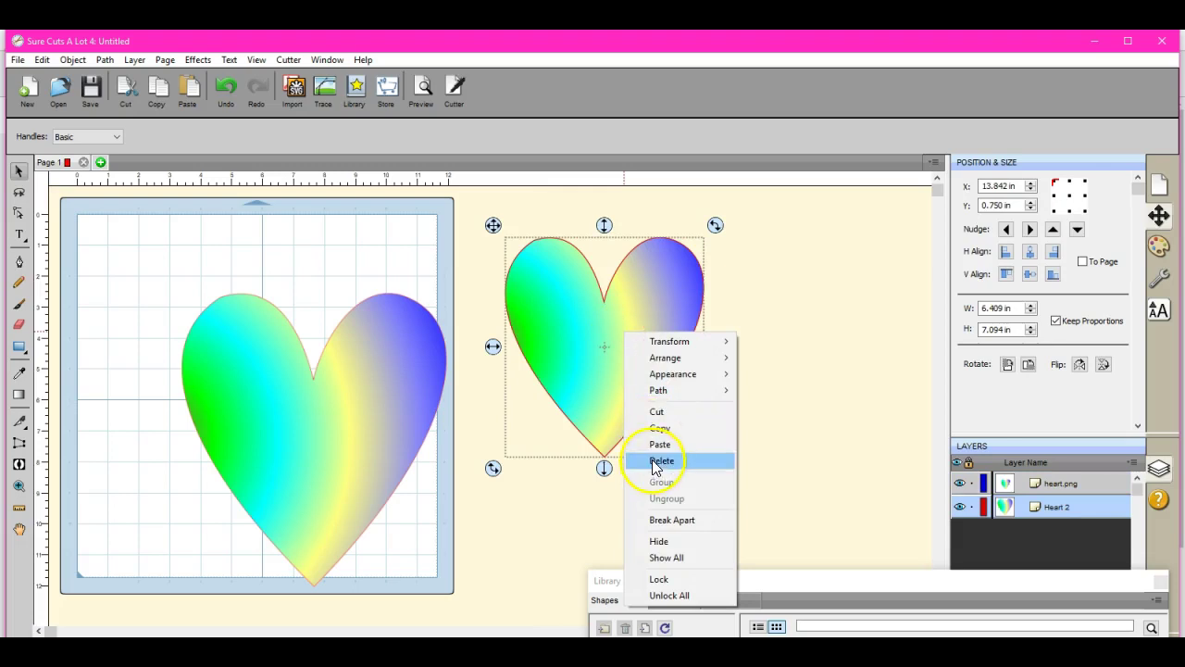
click(842, 394)
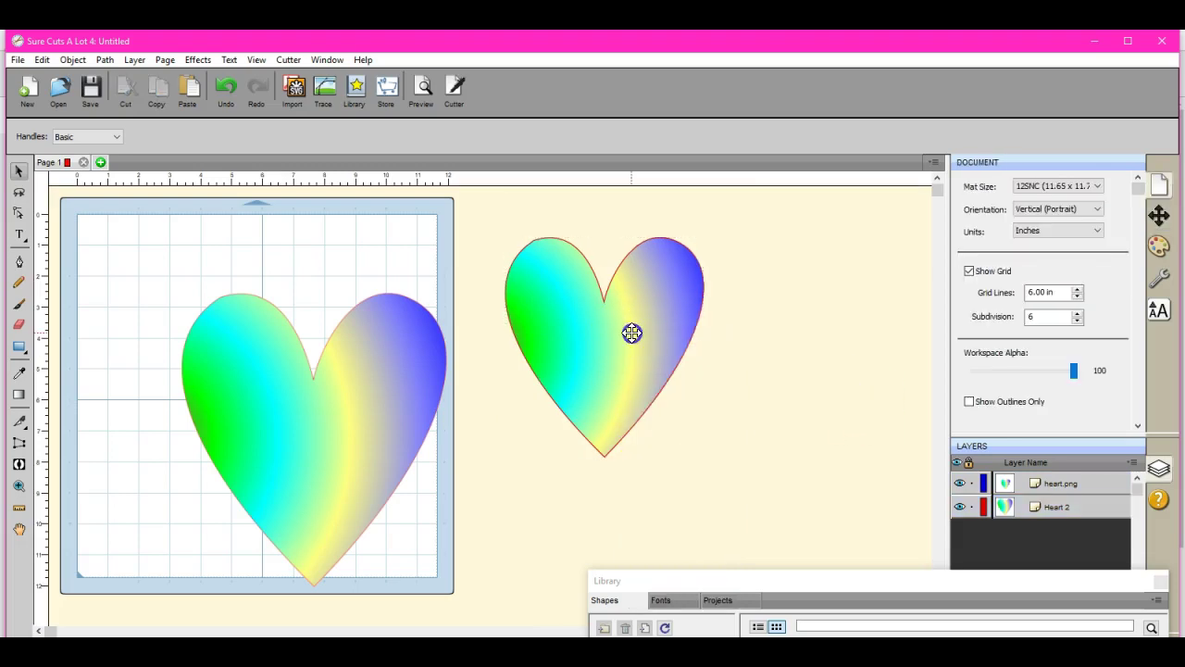
drag(632, 332, 173, 303)
drag(183, 309, 196, 312)
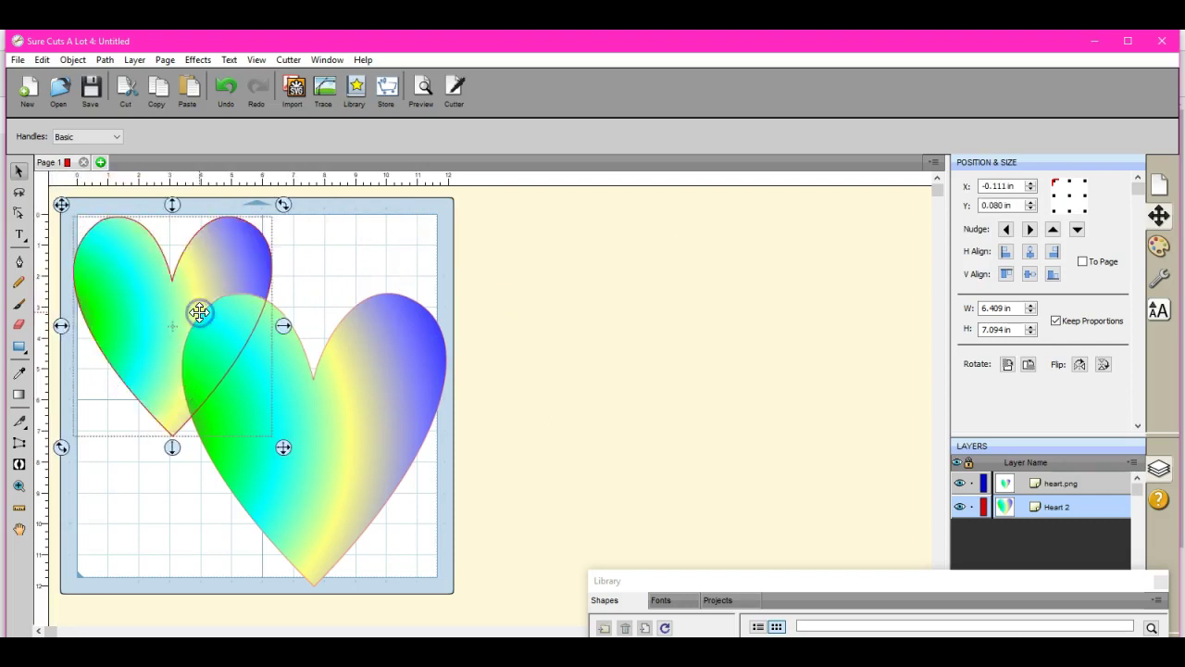
click(423, 90)
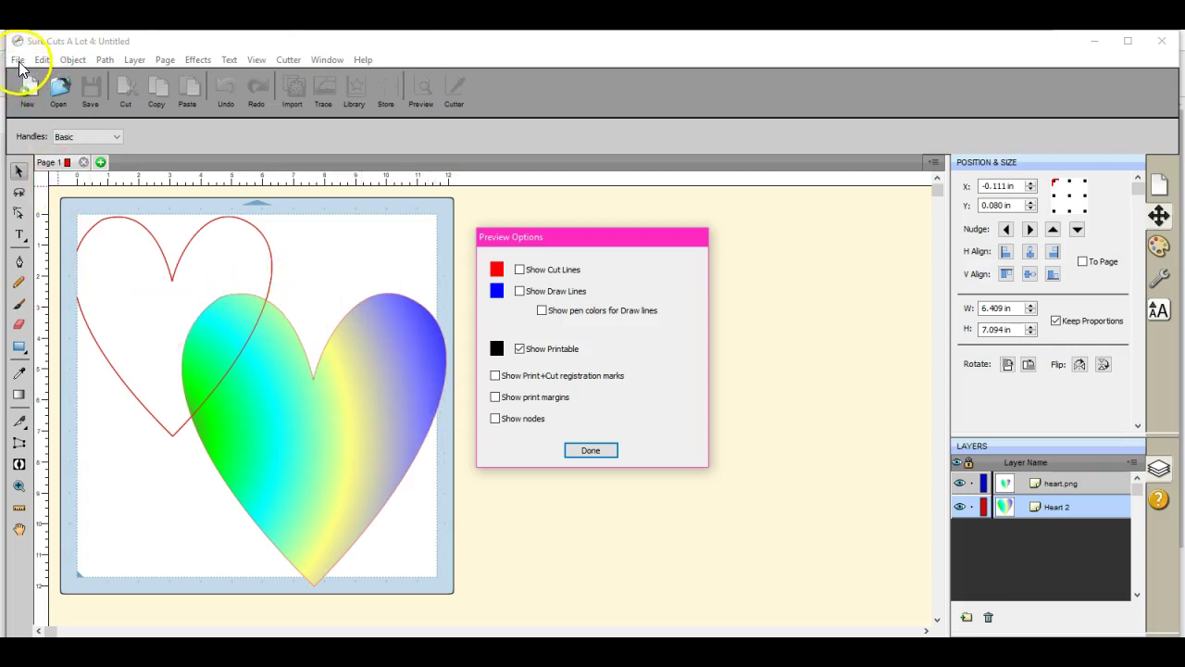
click(593, 452)
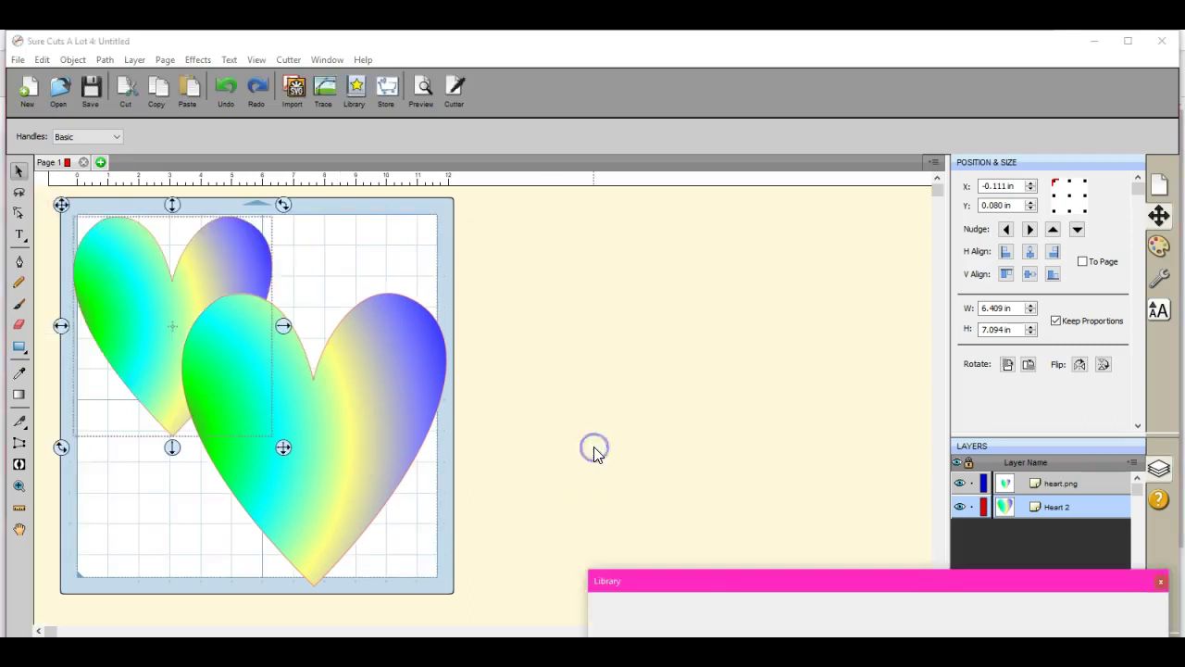
Delete the Heart 2 shape and shift heart.png slightly up-left on the mat.
right_click(196, 276)
click(234, 398)
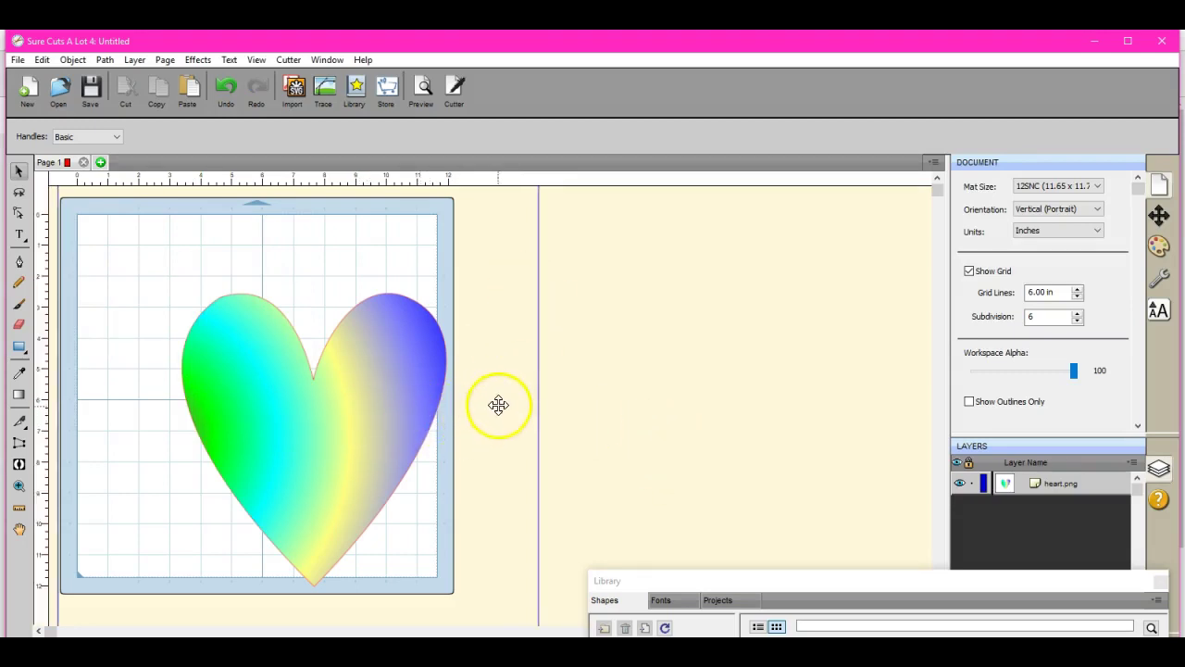
click(360, 391)
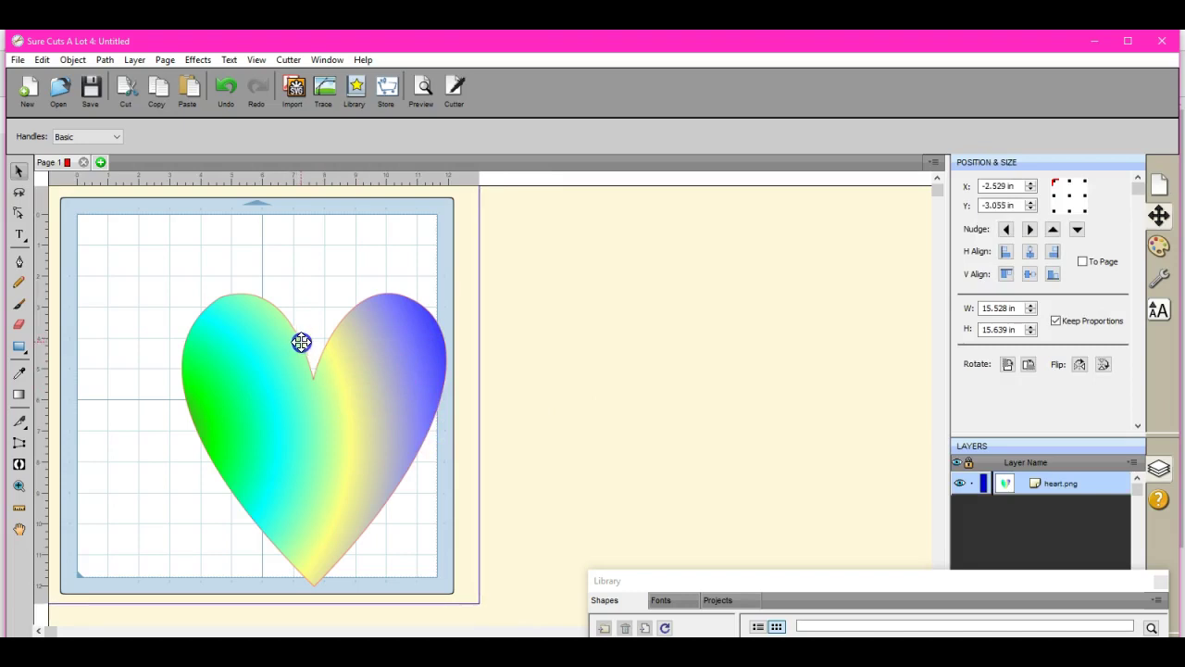
drag(302, 343, 302, 342)
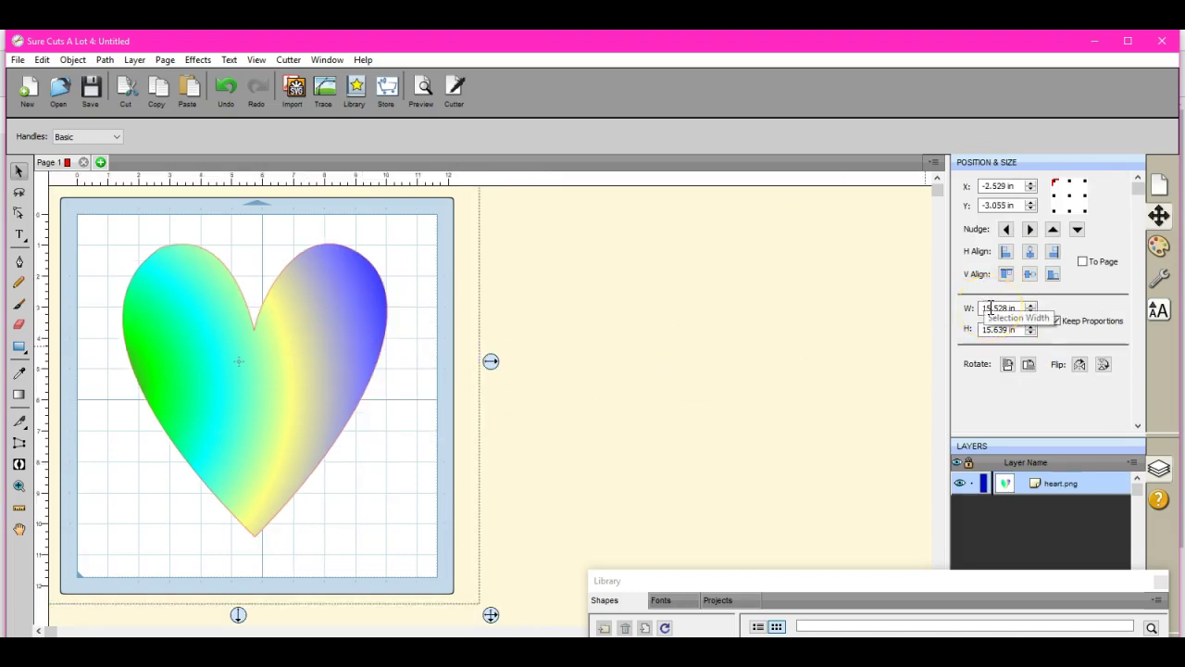
drag(324, 398, 311, 395)
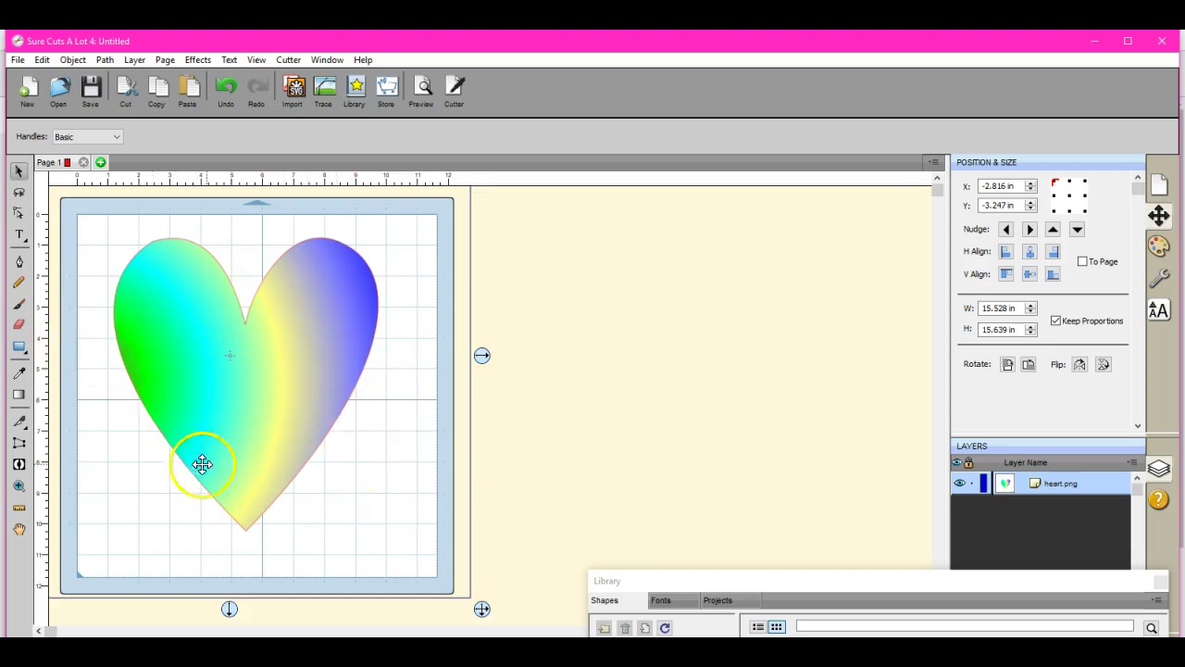
Try erasing across the heart image with the Eraser, then undo the erase.
click(19, 324)
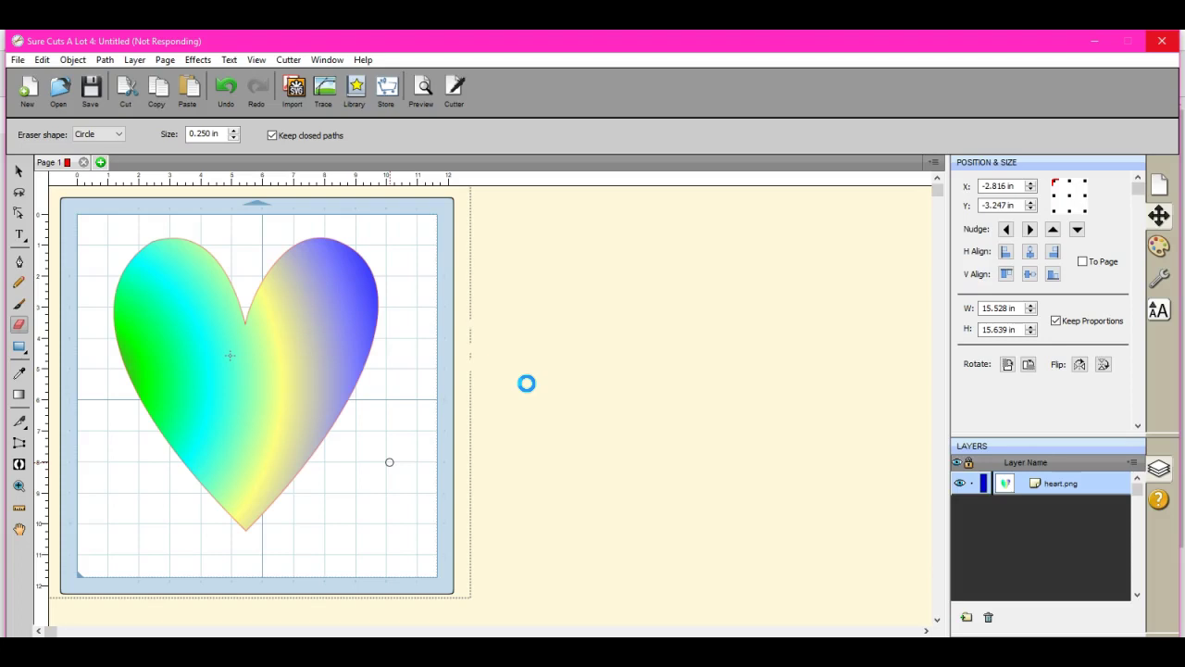
drag(526, 382, 428, 422)
mouse_move(539, 371)
mouse_down()
mouse_move(516, 328)
mouse_move(484, 395)
mouse_move(497, 382)
mouse_up()
mouse_move(496, 383)
mouse_down()
mouse_move(466, 386)
mouse_move(442, 436)
mouse_move(362, 497)
mouse_move(215, 543)
mouse_move(405, 339)
mouse_move(365, 416)
mouse_move(397, 364)
mouse_move(287, 243)
mouse_up()
click(227, 88)
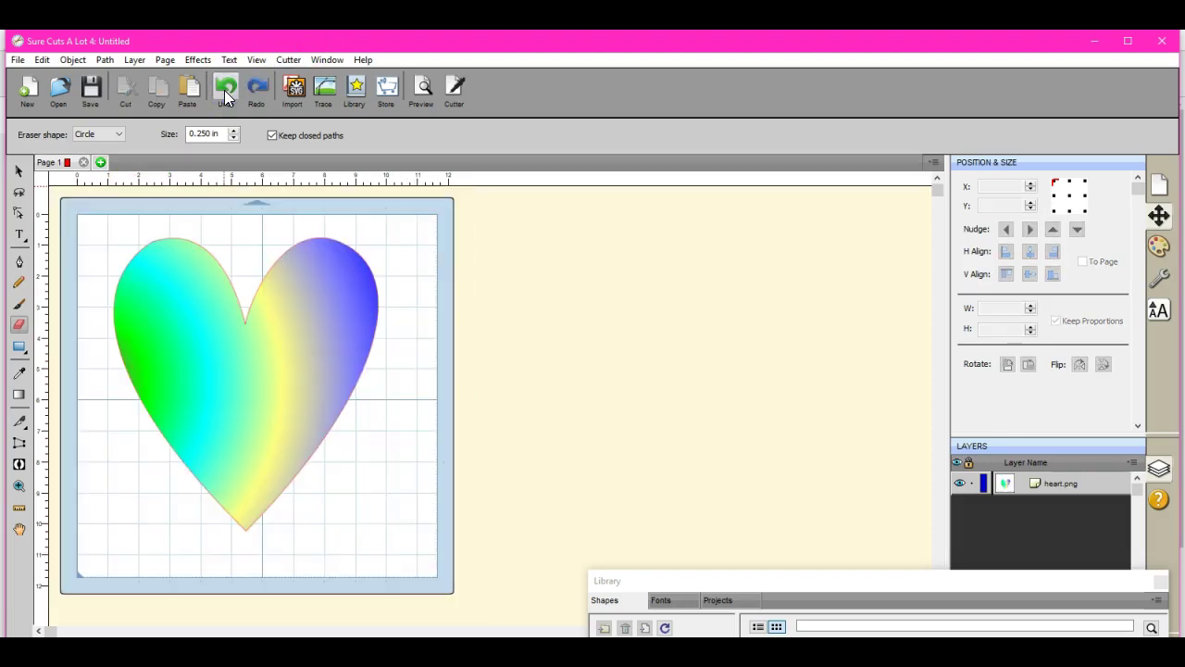
Preview a Monochrome trace of the heart image at contrast 127, giving 16 nodes.
click(18, 172)
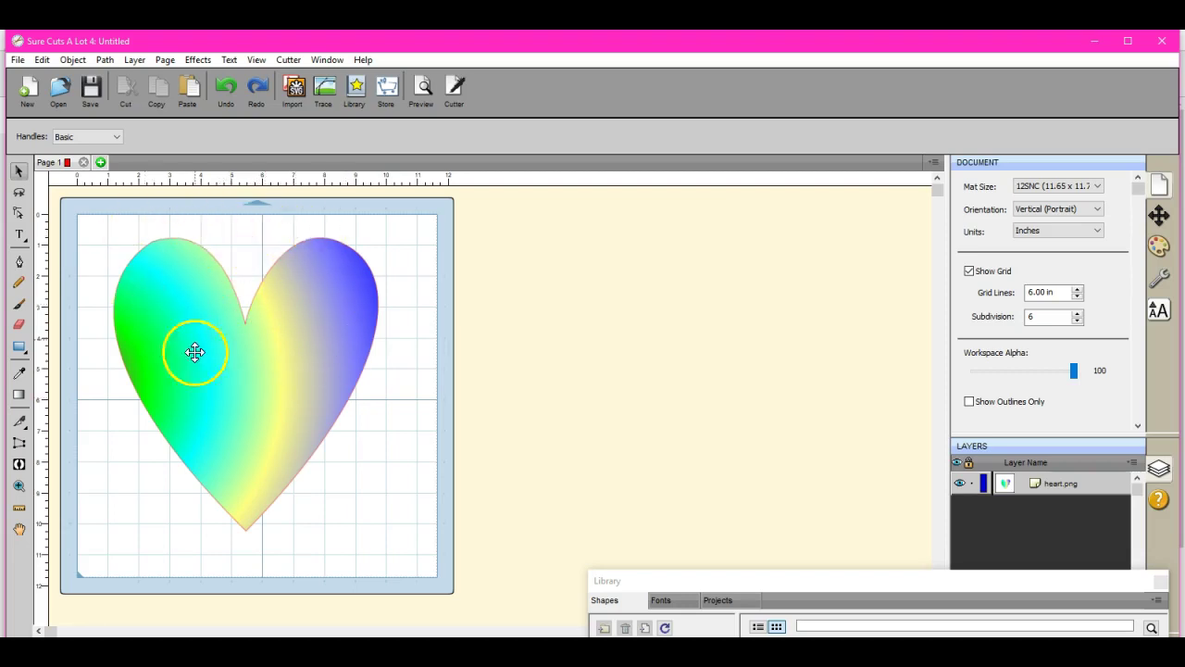
click(202, 382)
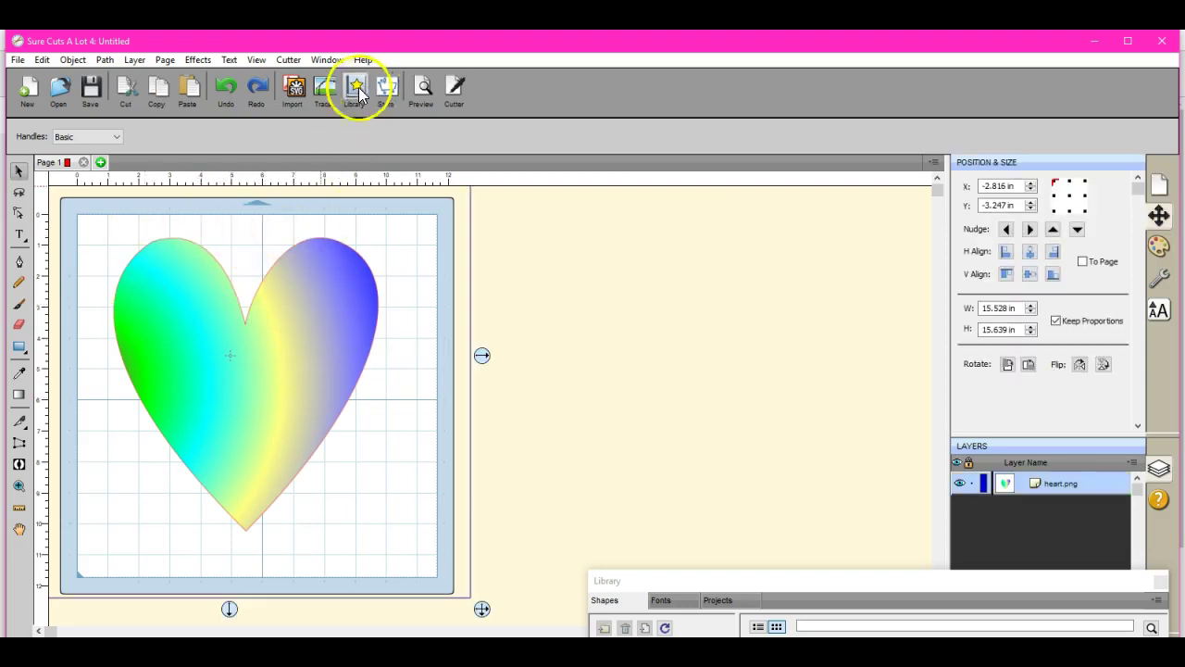
click(326, 88)
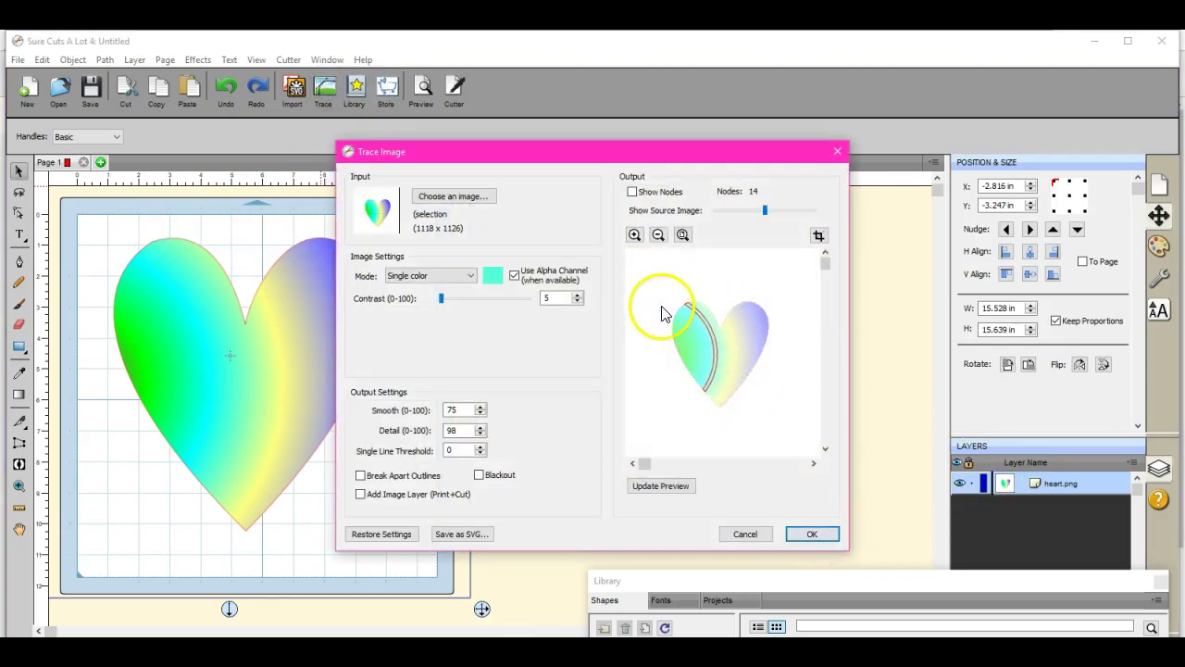
click(469, 277)
click(463, 287)
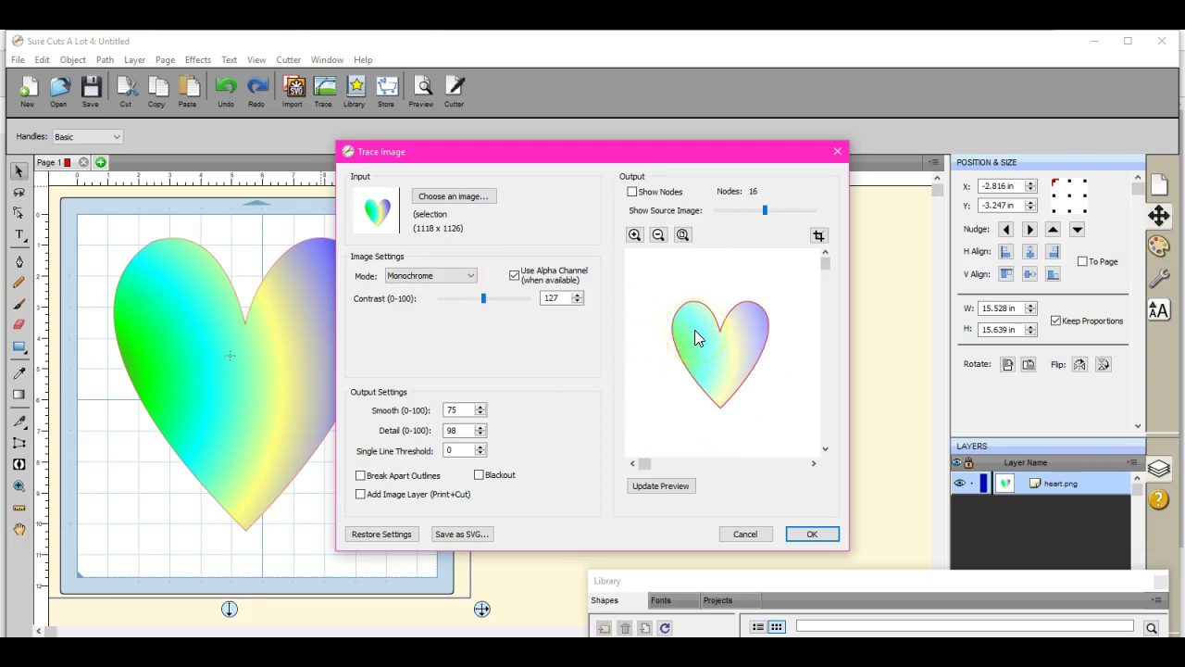
Close the Trace Image dialog without tracing and close the Facebook Explorer window.
click(844, 143)
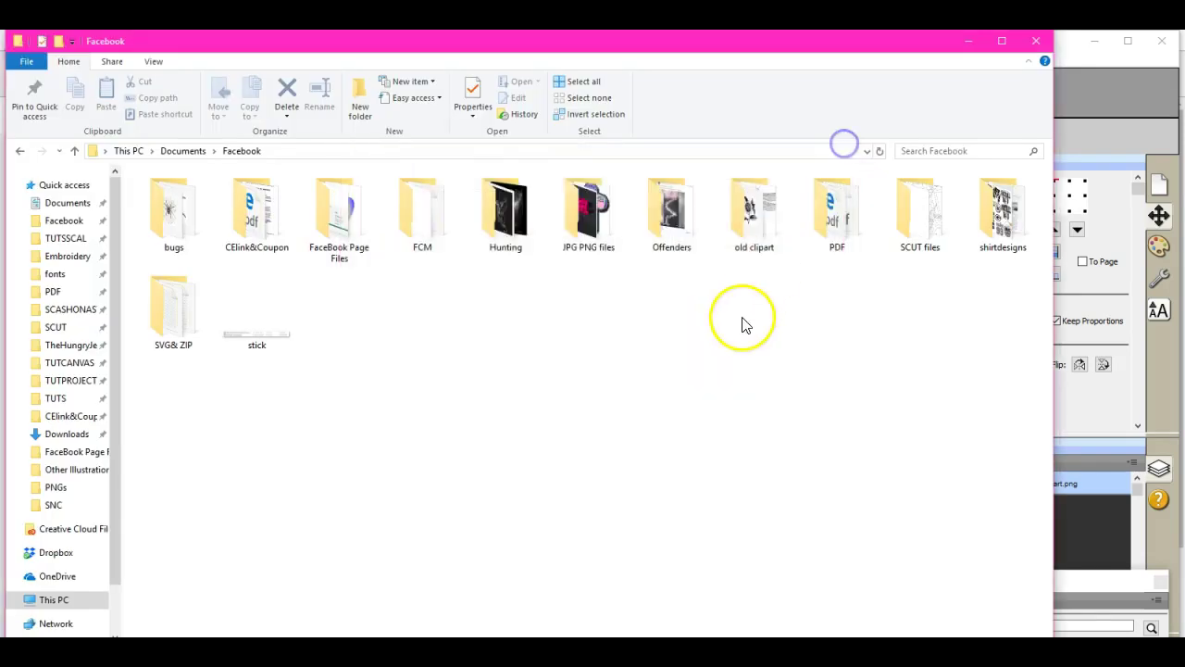
click(1039, 43)
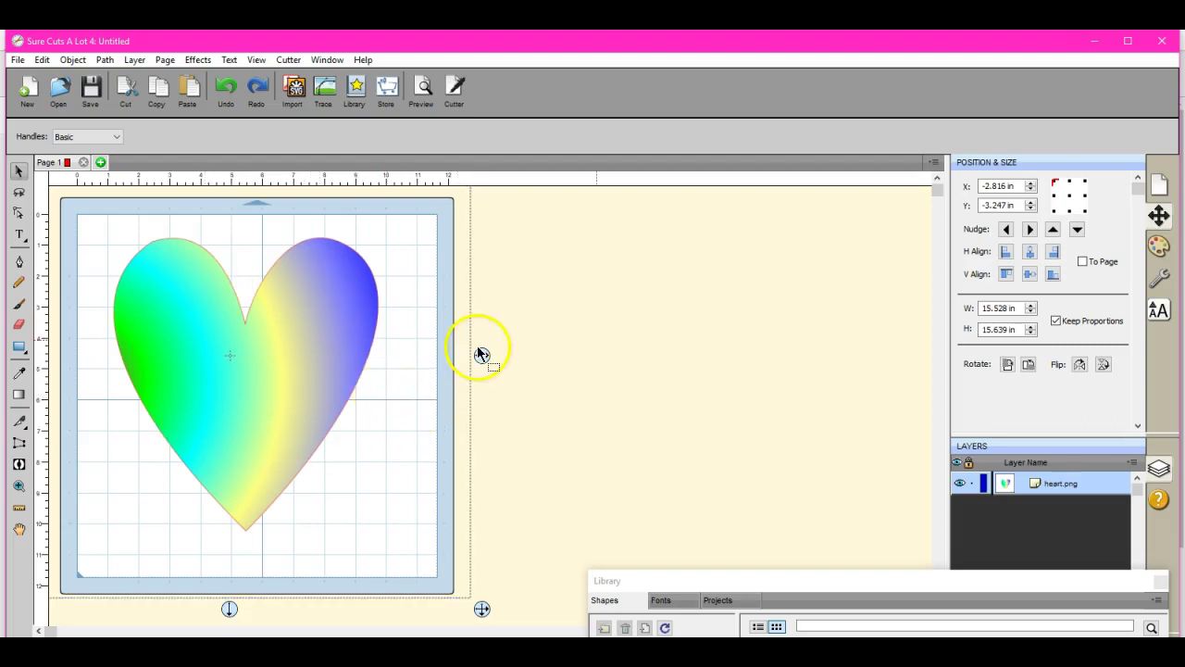
Display the heart's Fill & Stroke settings: Color at 100% opacity, stroke width 1.00.
click(1159, 245)
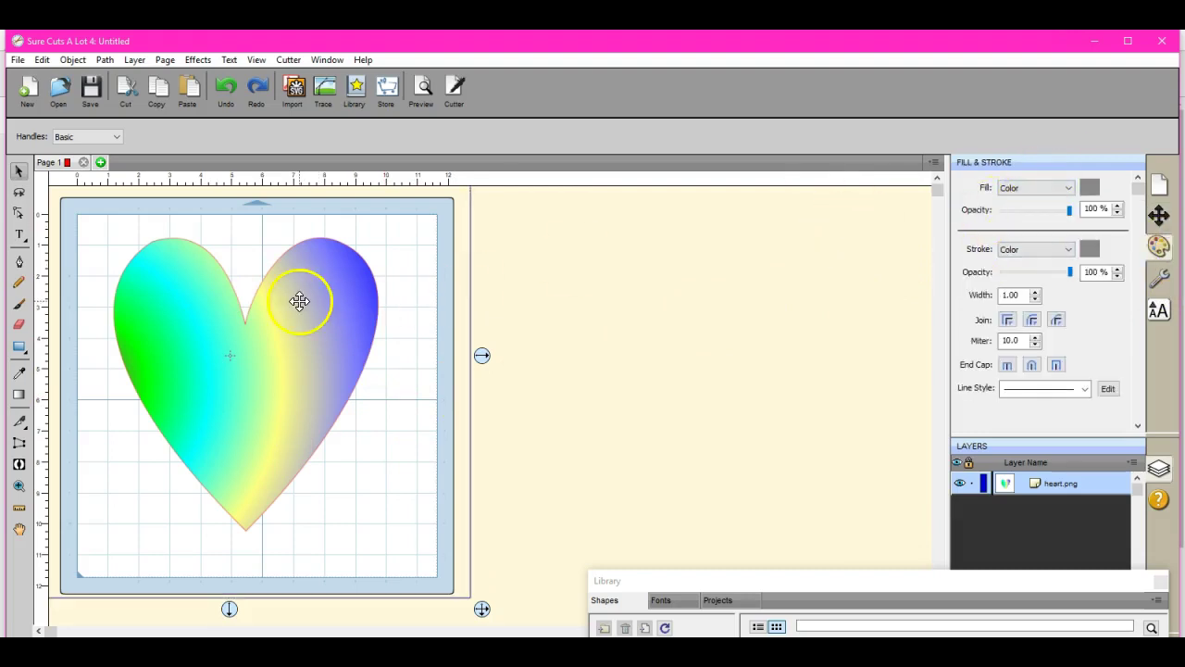